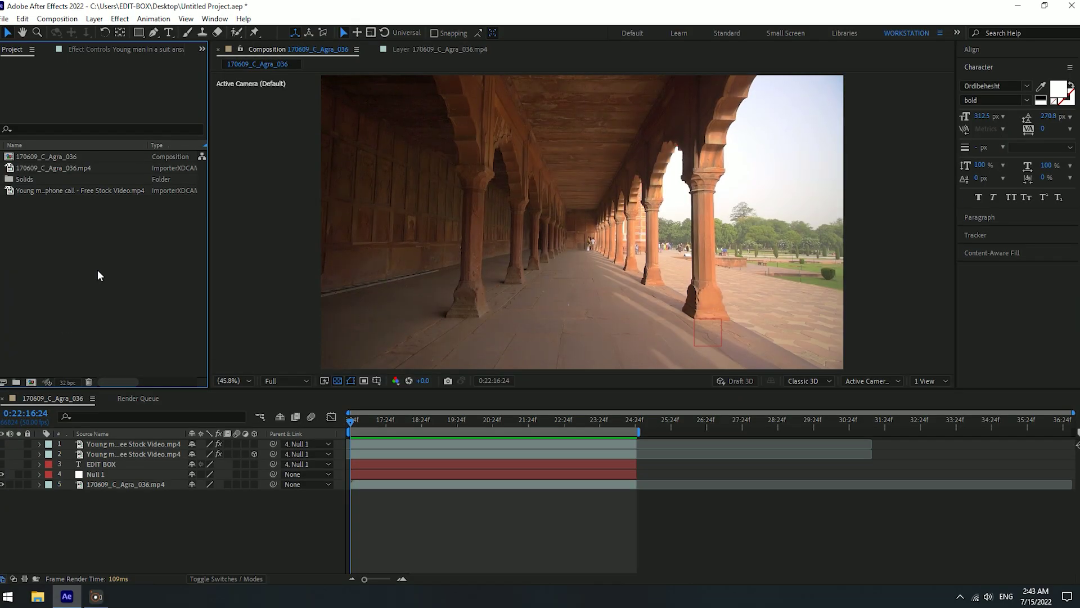
- Turn on the video switches of layers 1–3, showing the EDIT BOX text and walking man
left_click_drag(2, 443, 3, 472)
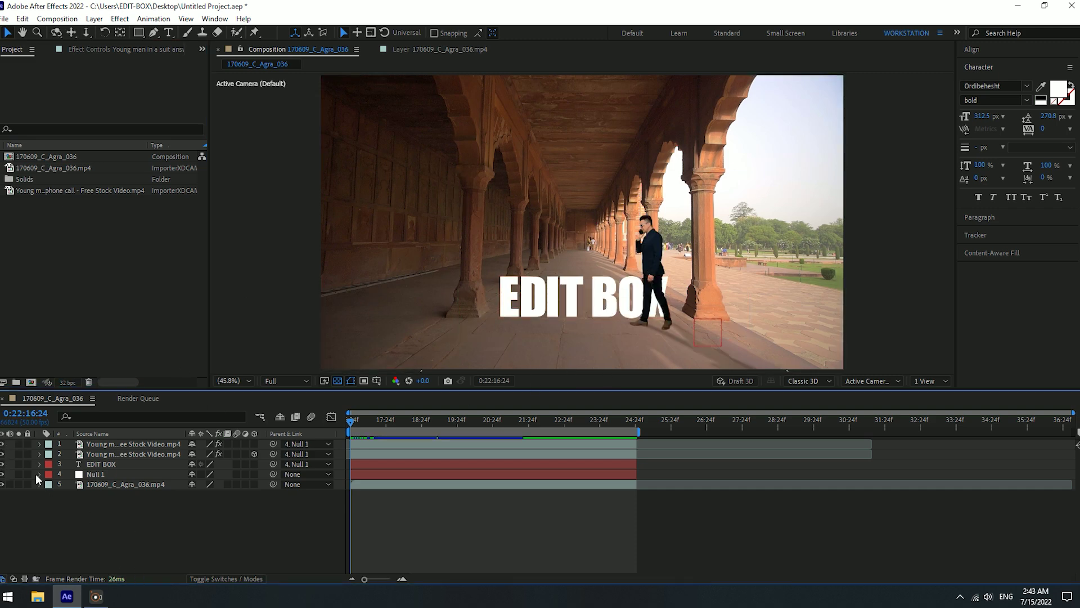
- Create composition 170609_C_Agra_037 from the colonnade clip and end its work area near 18:24f
left_click(41, 168)
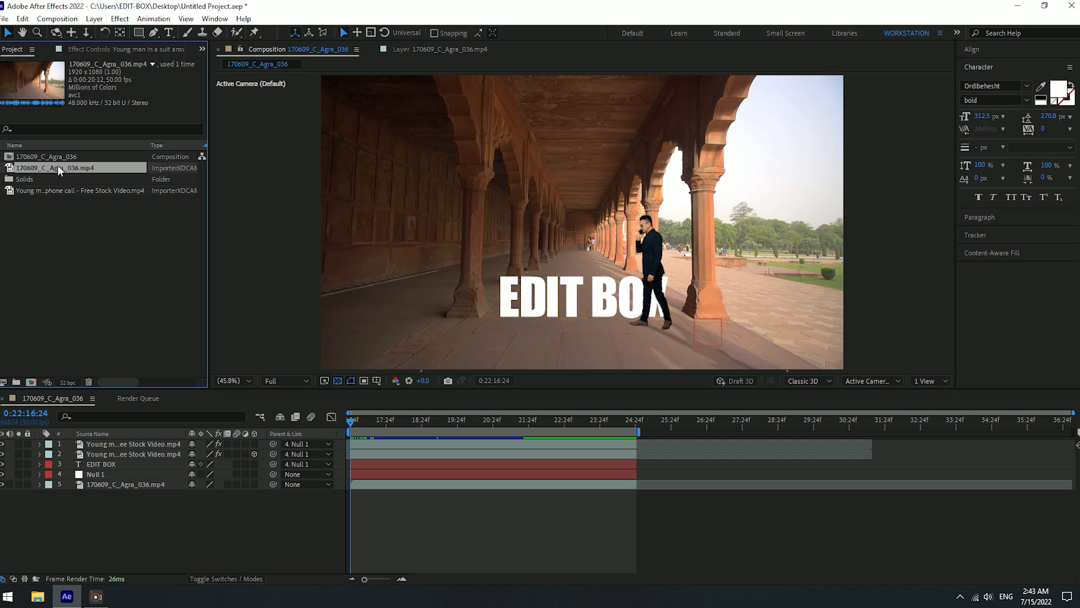
left_click_drag(48, 168, 30, 377)
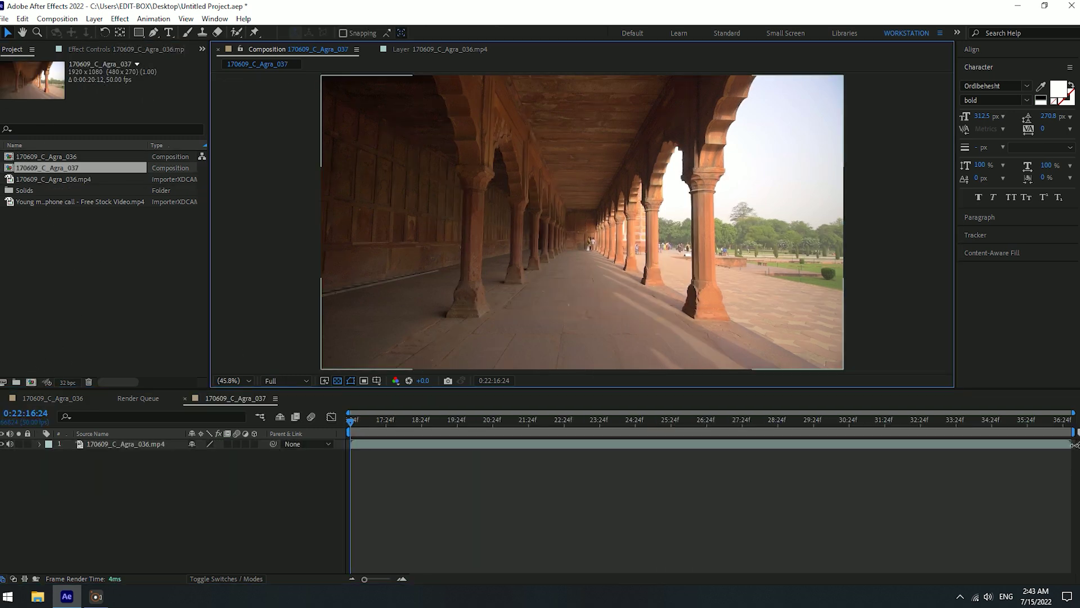
left_click_drag(1075, 444, 421, 442)
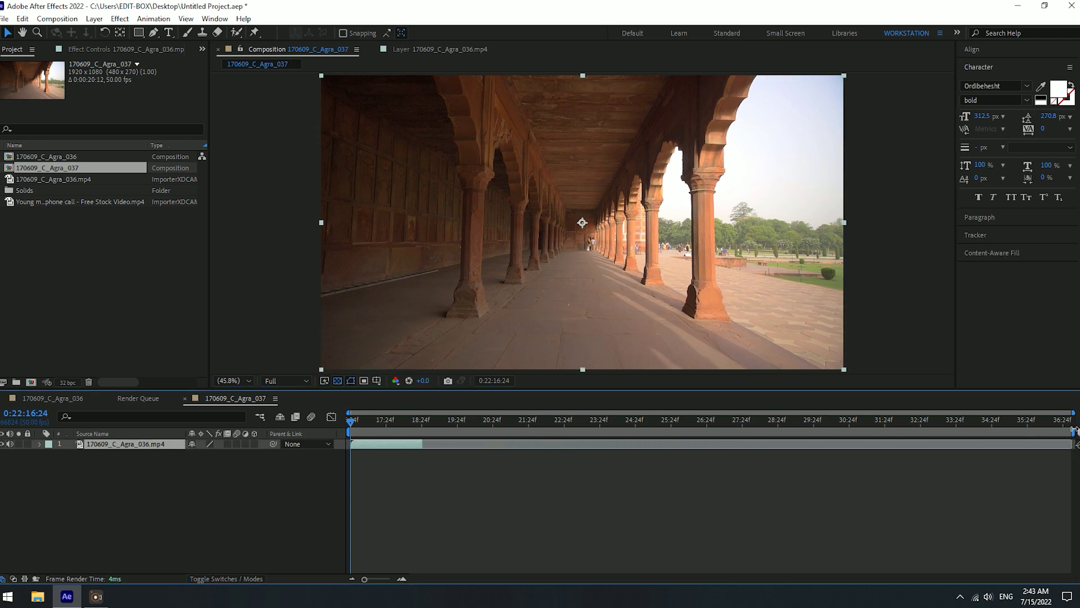
left_click_drag(1073, 431, 424, 432)
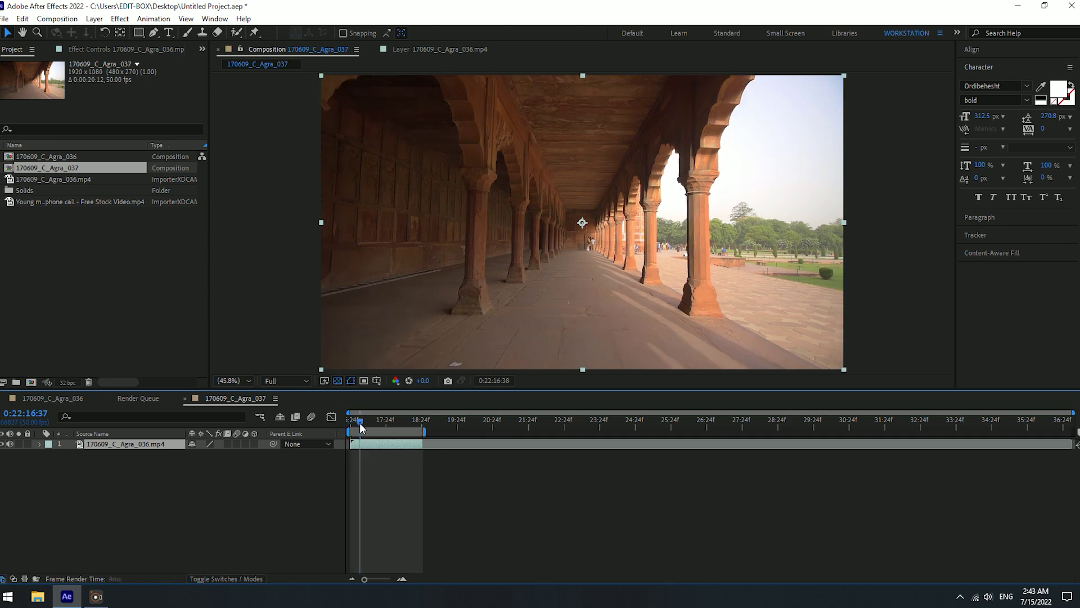
left_click_drag(361, 422, 391, 422)
key("space")
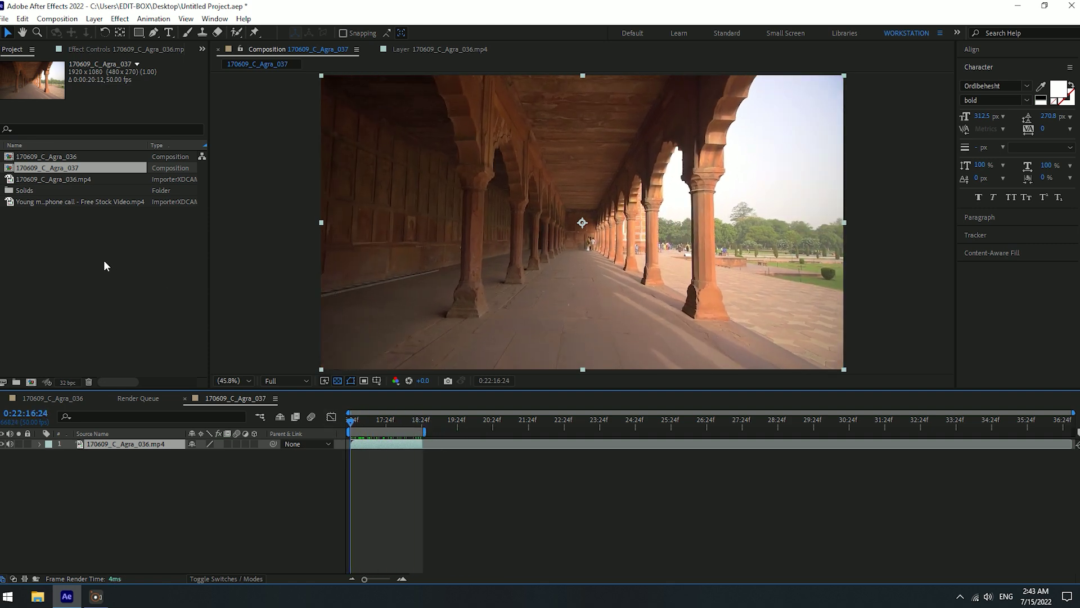
- Add a Null 2 layer above the colonnade clip and bring up the Tracker controls
right_click(119, 480)
mouse_move(156, 337)
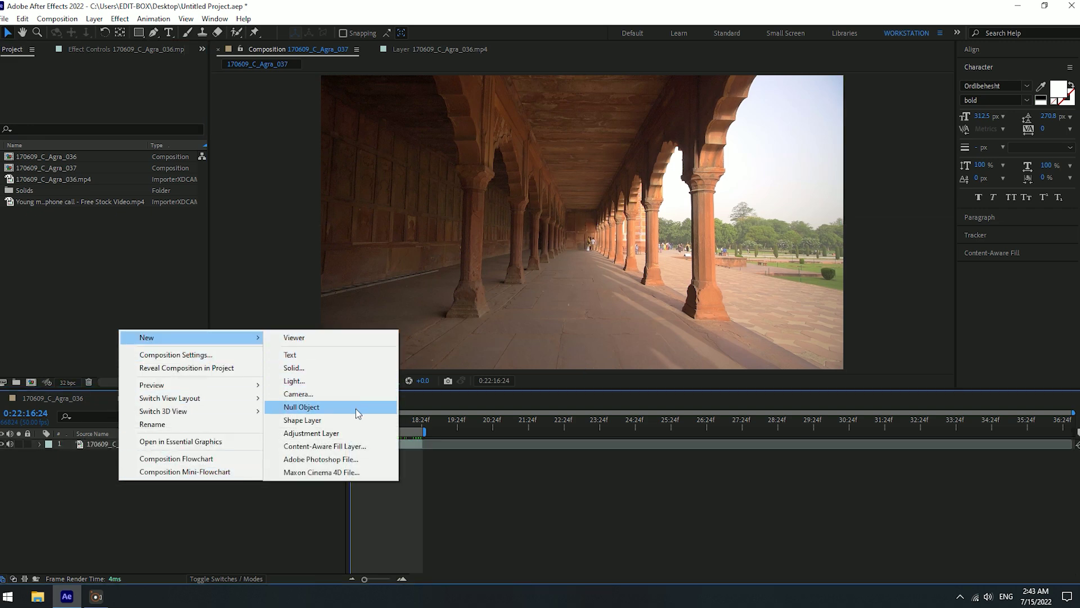
left_click(323, 409)
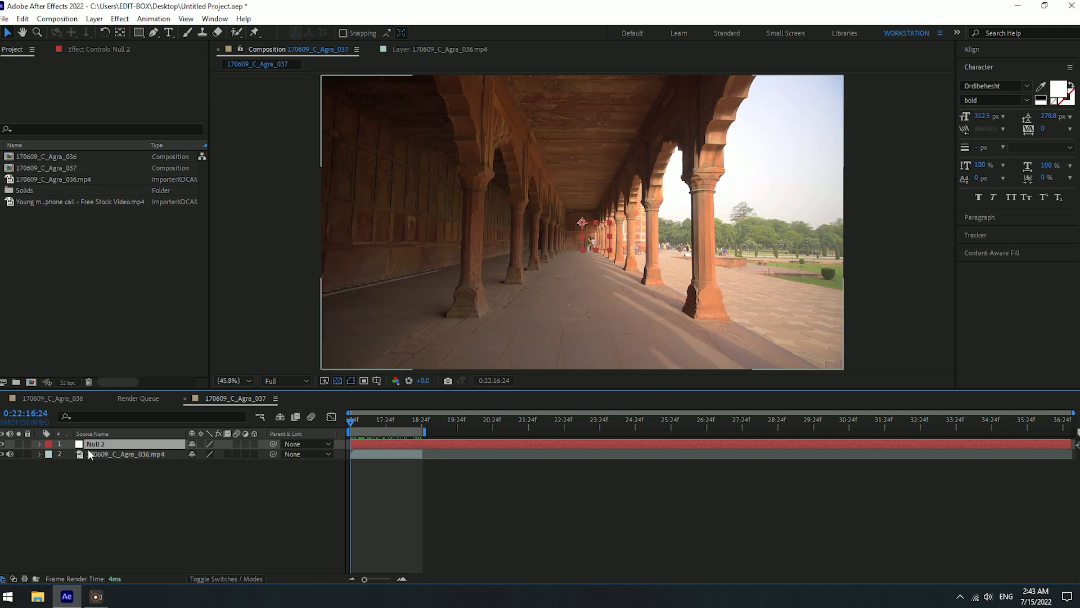
left_click(119, 455)
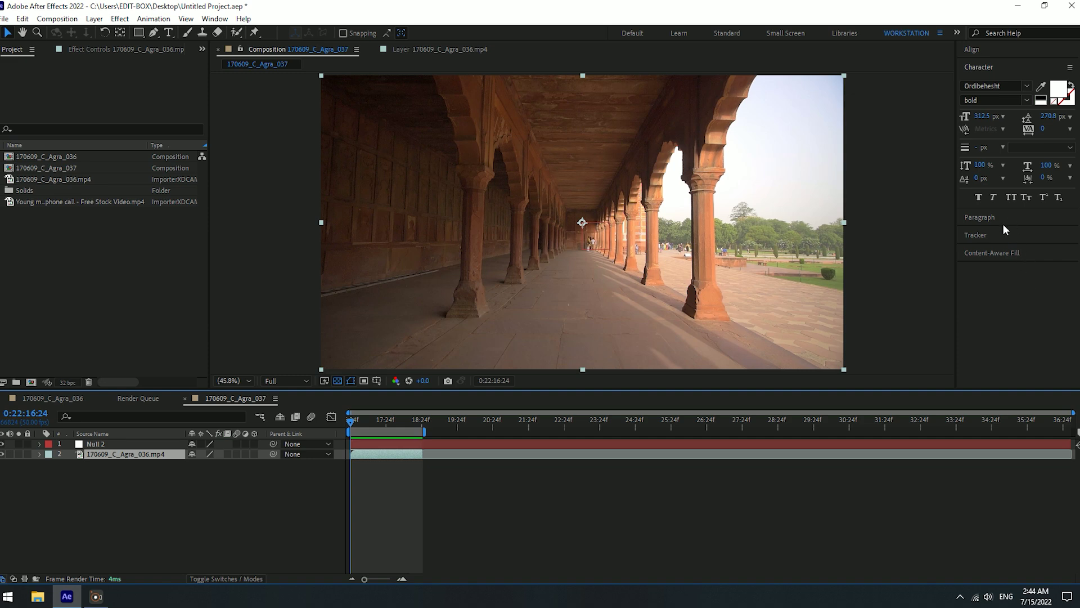
left_click(979, 235)
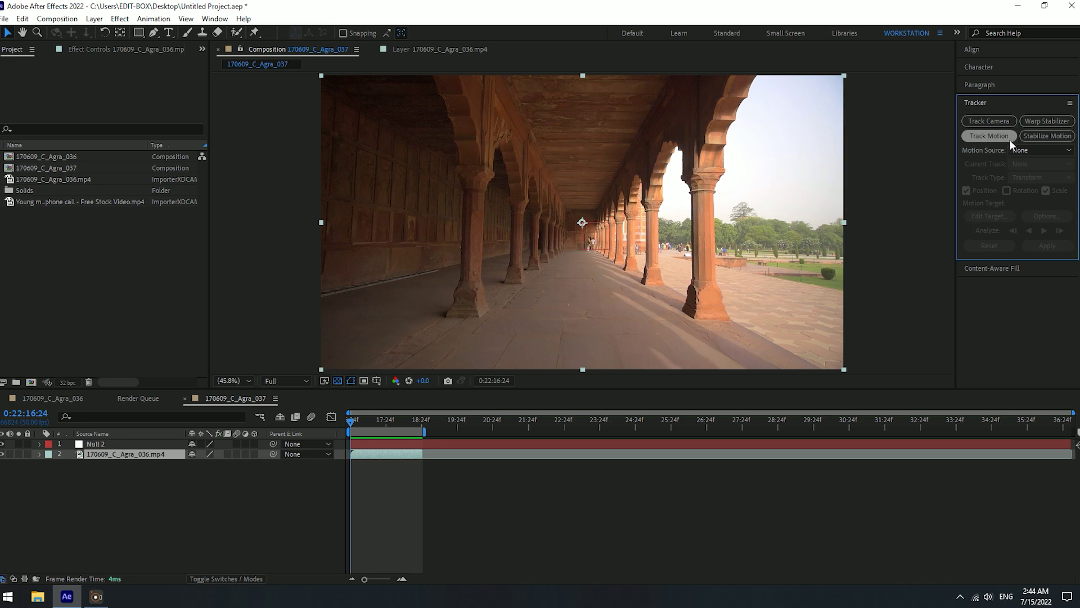
- Start a motion track and place Track Point 1 on the right pillar base
left_click(992, 137)
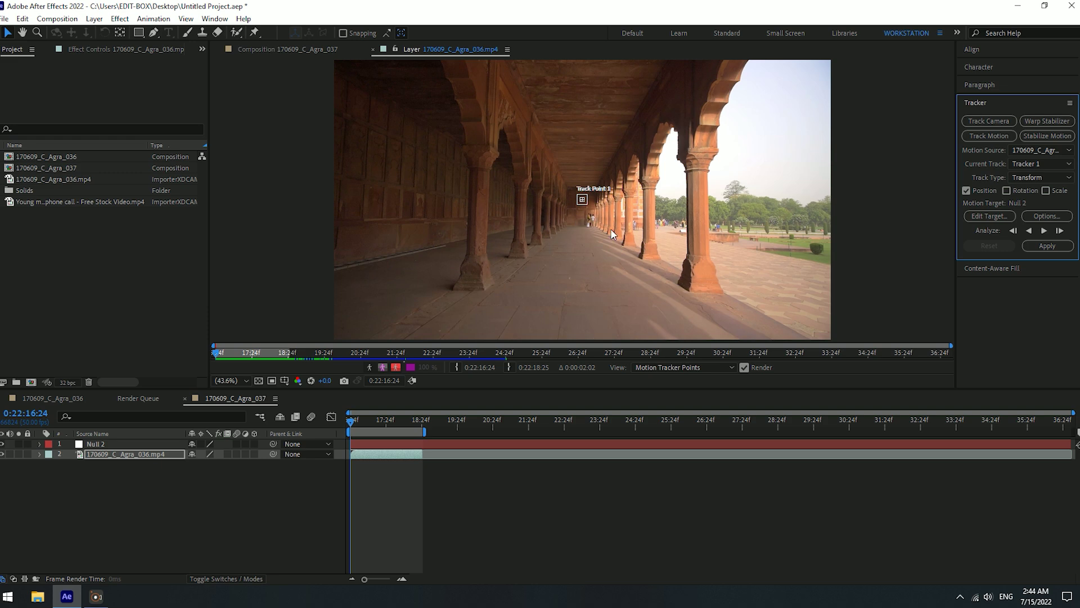
scroll(610, 228, "up", 5)
scroll(553, 163, "up", 3)
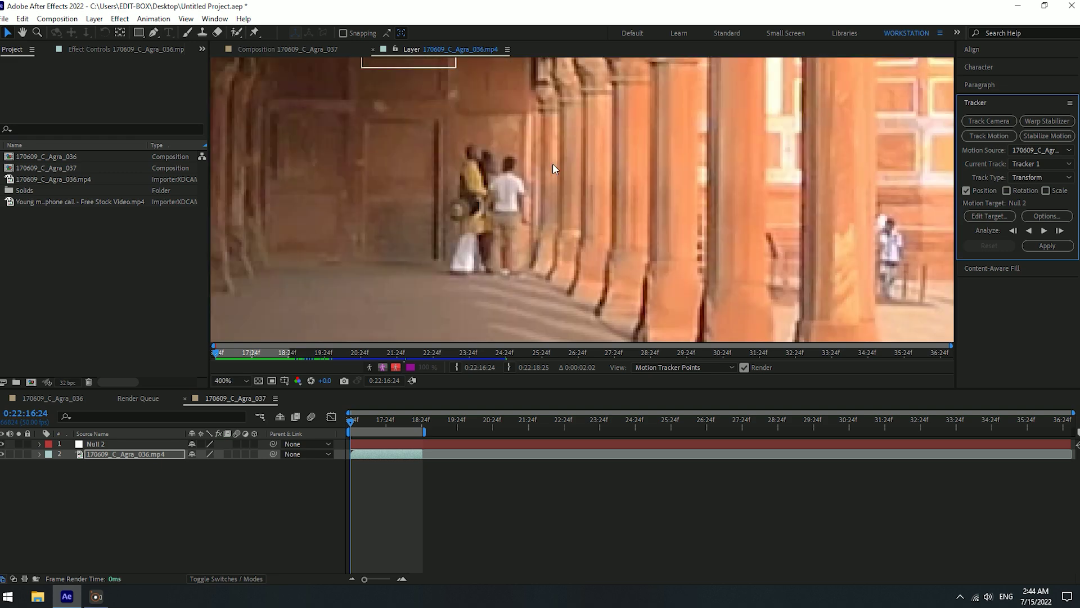
scroll(487, 170, "down", 4)
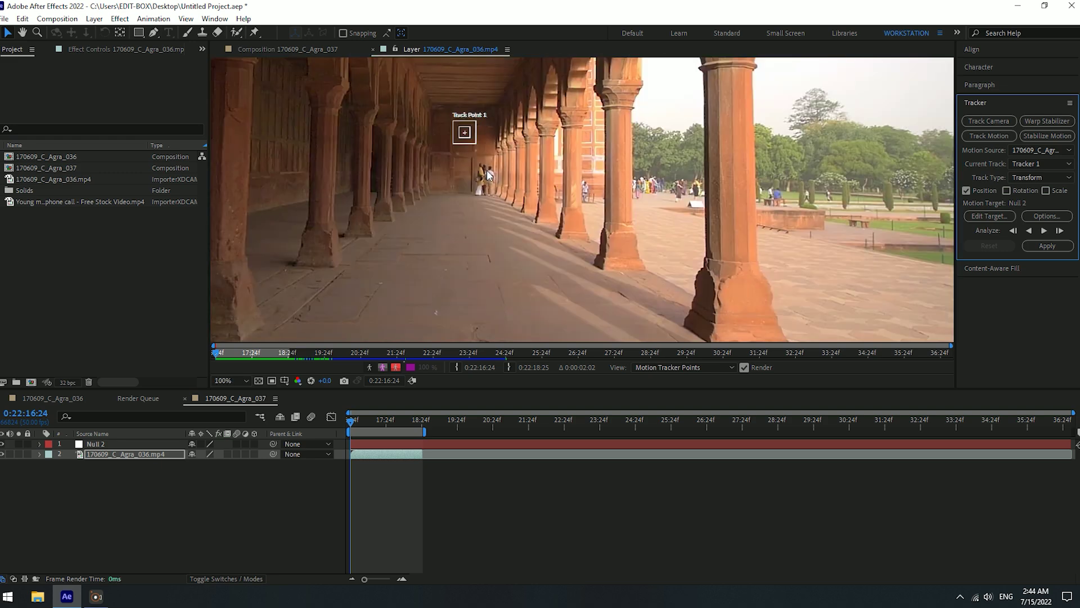
mouse_move(471, 135)
left_mouse_down()
mouse_move(723, 238)
mouse_move(725, 217)
left_mouse_up()
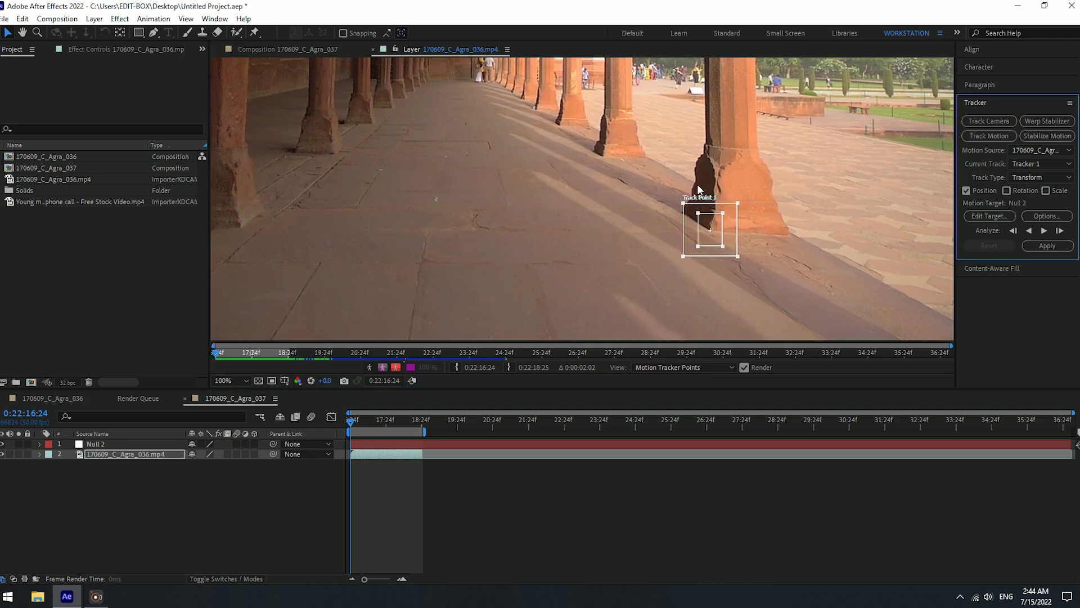
key("comma")
left_click_drag(558, 178, 627, 240)
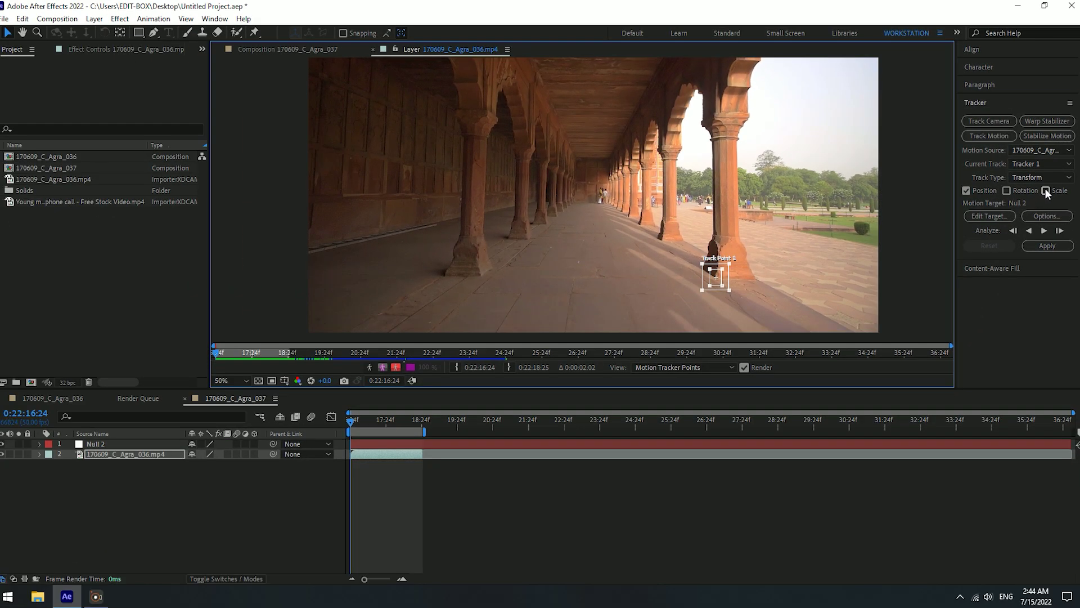
- Enable Scale tracking and set a widened Track Point 2 on the left pillar base
left_click(1045, 190)
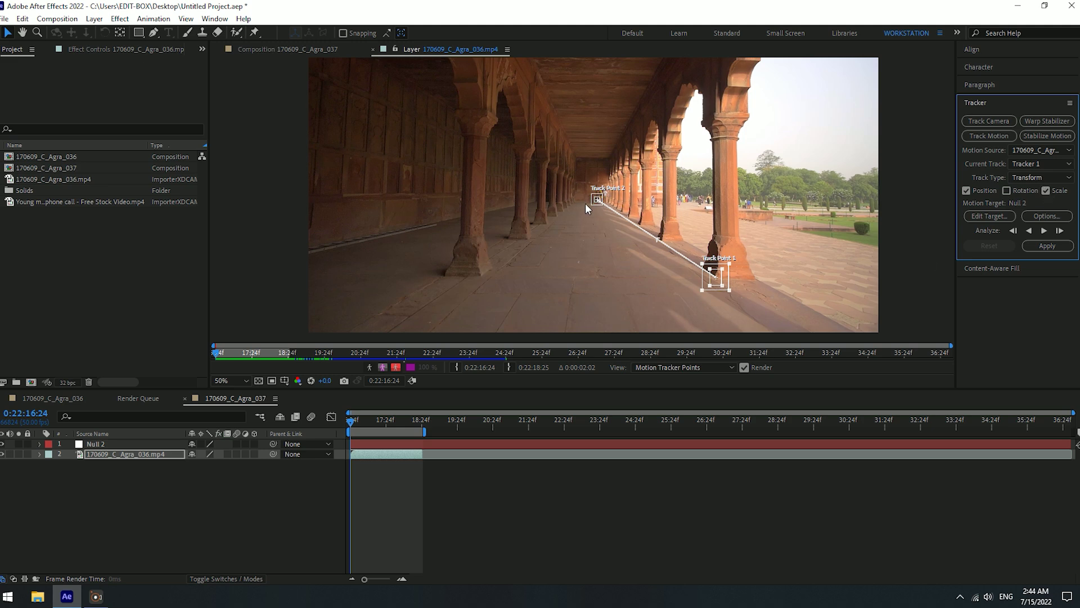
scroll(586, 202, "up", 3)
mouse_move(629, 198)
left_mouse_down()
mouse_move(441, 373)
mouse_move(332, 259)
mouse_move(342, 239)
left_mouse_up()
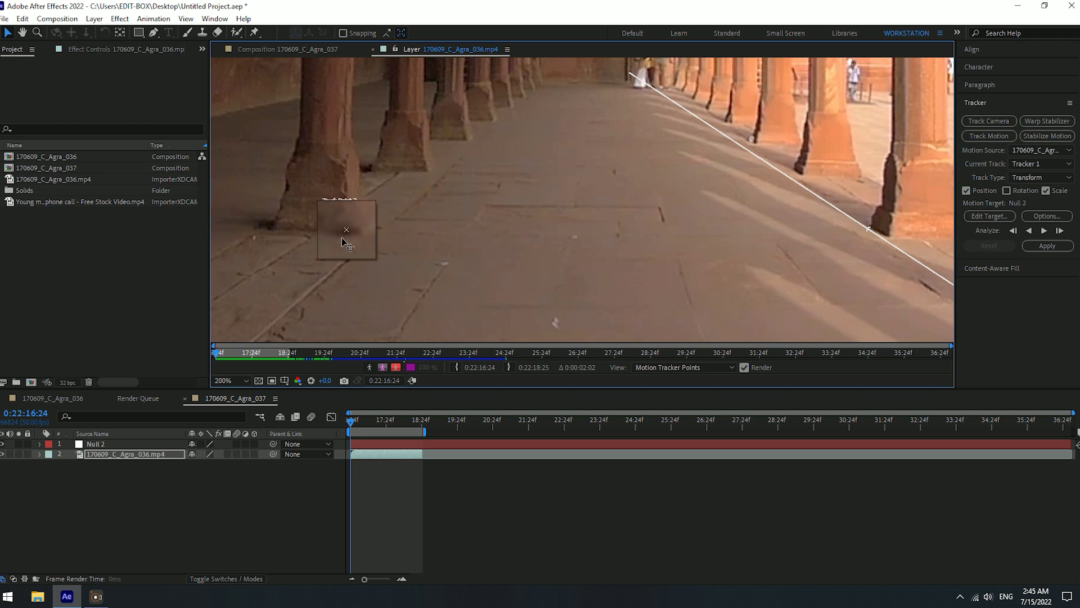
left_click_drag(370, 203, 383, 207)
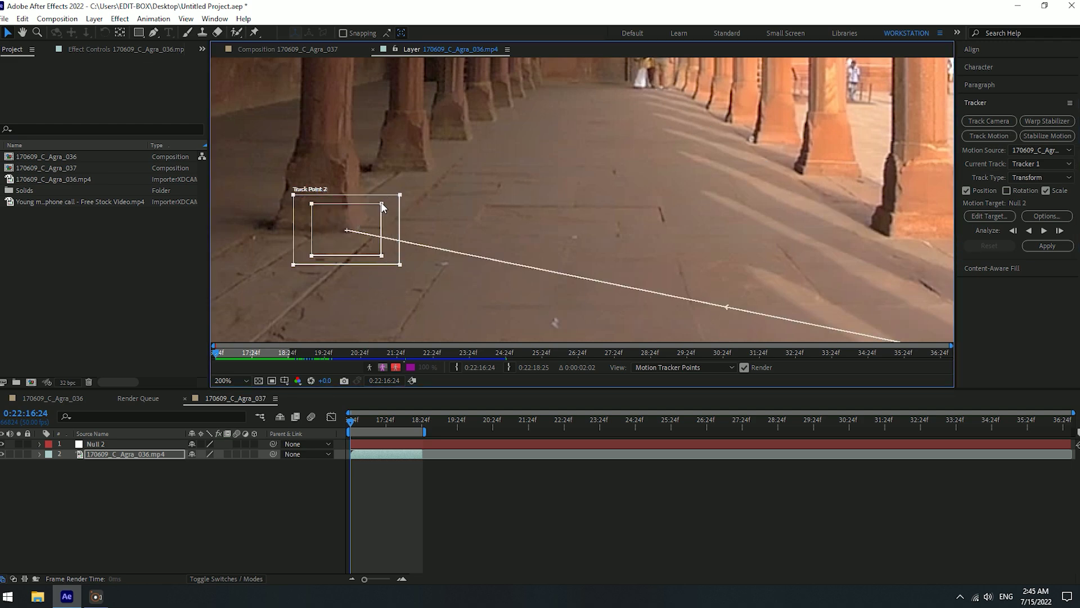
scroll(393, 195, "down", 2)
scroll(582, 178, "down", 2)
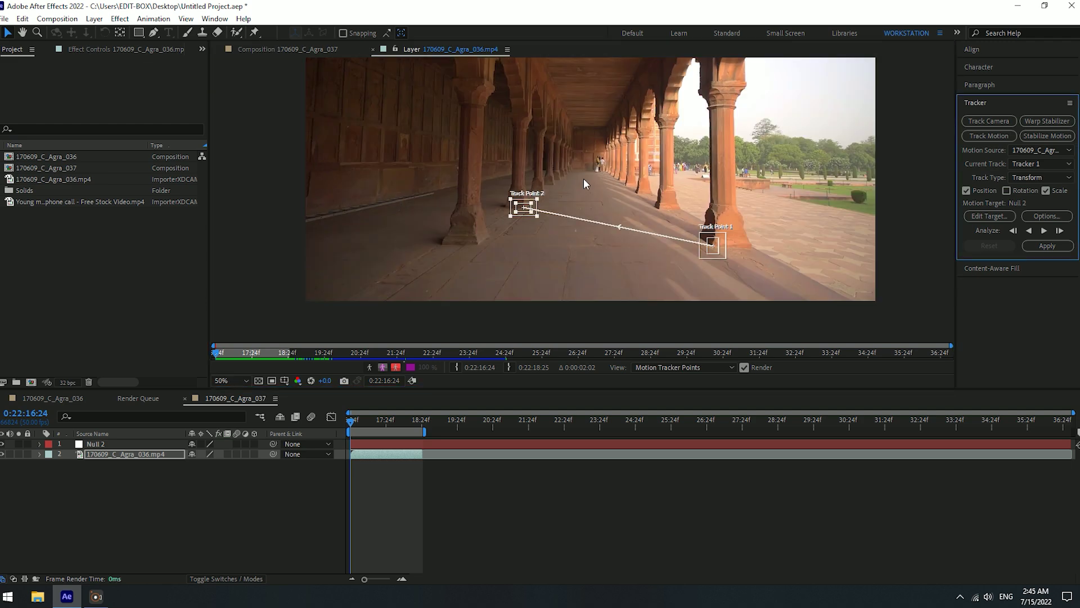
key("shift+slash")
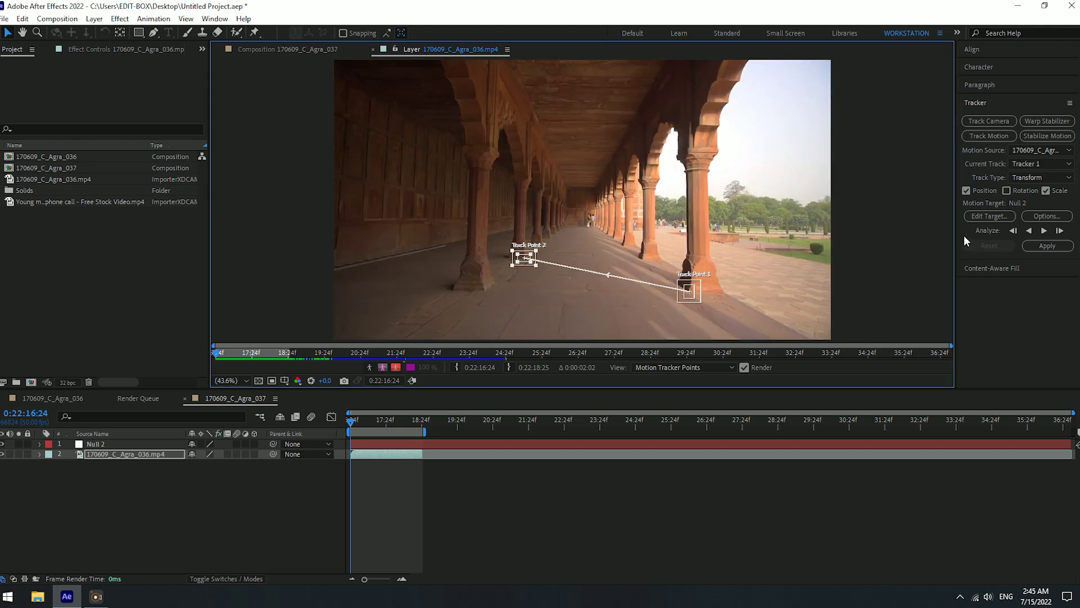
- Analyze the track forward and set Null 2 as the motion target
left_click(1043, 231)
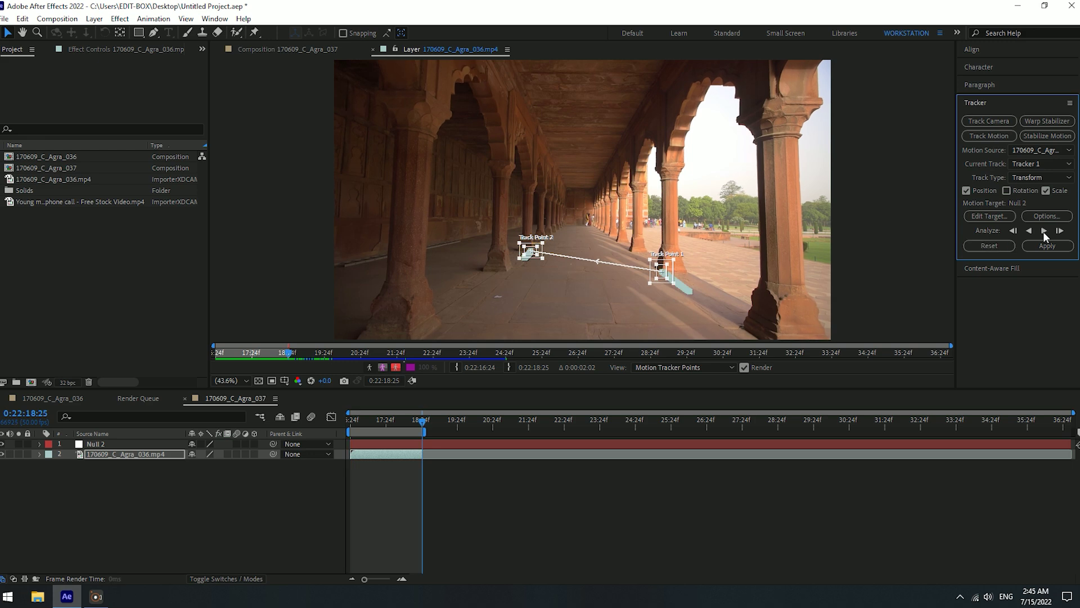
left_click(1001, 217)
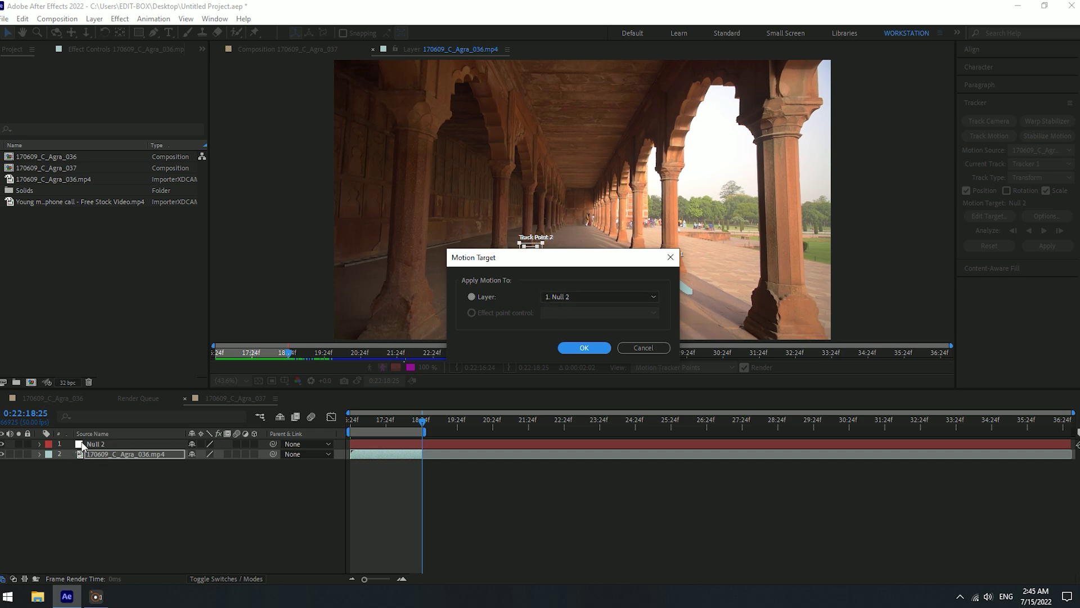
left_click(595, 295)
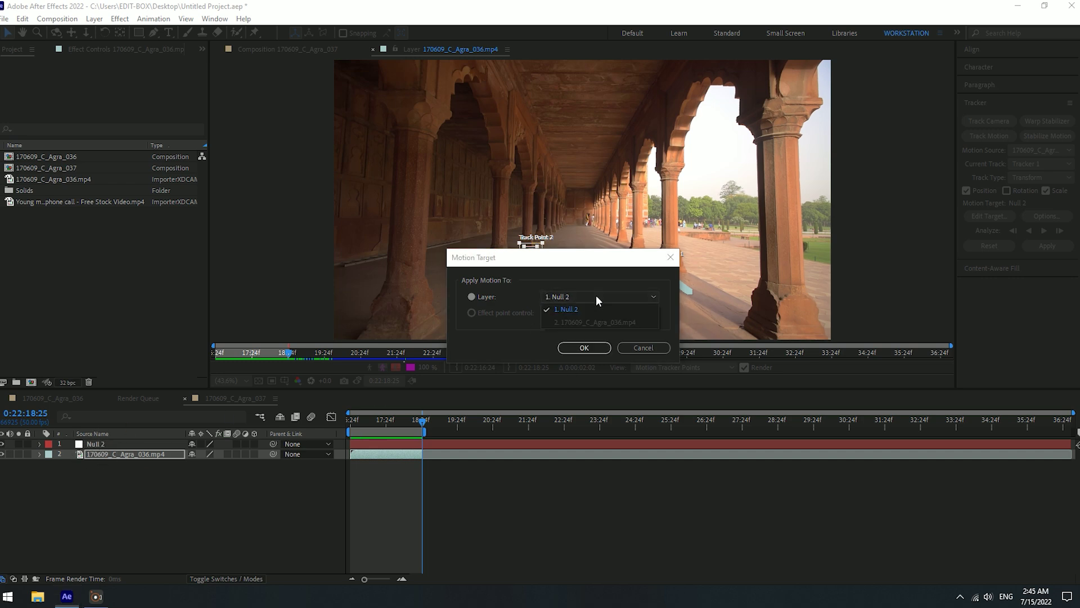
left_click(566, 311)
left_click(579, 349)
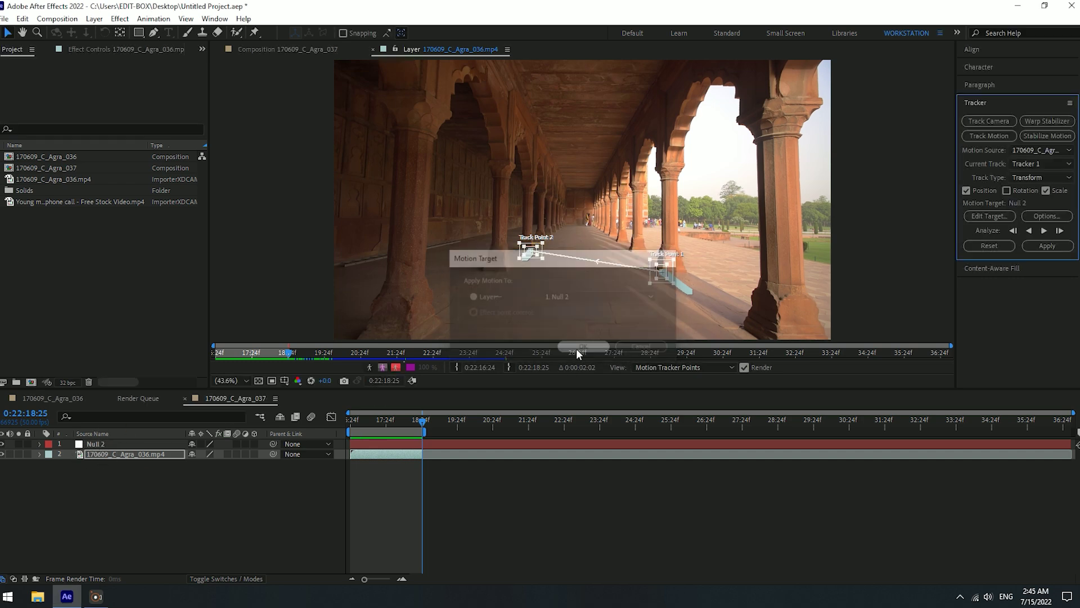
- Apply the tracked motion to Null 2 in X and Y dimensions
left_click(1049, 249)
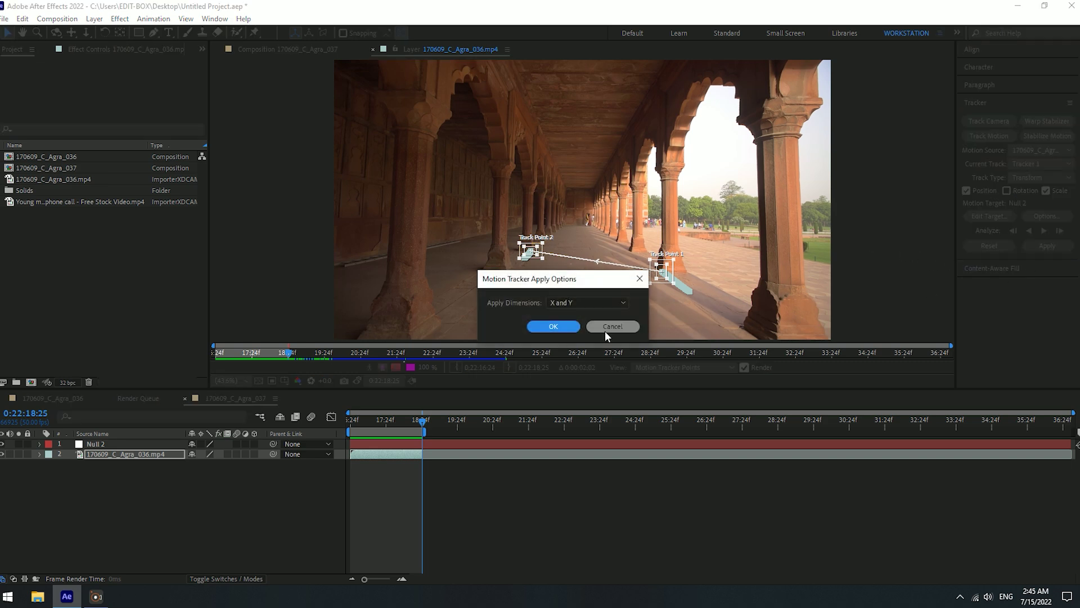
left_click(595, 303)
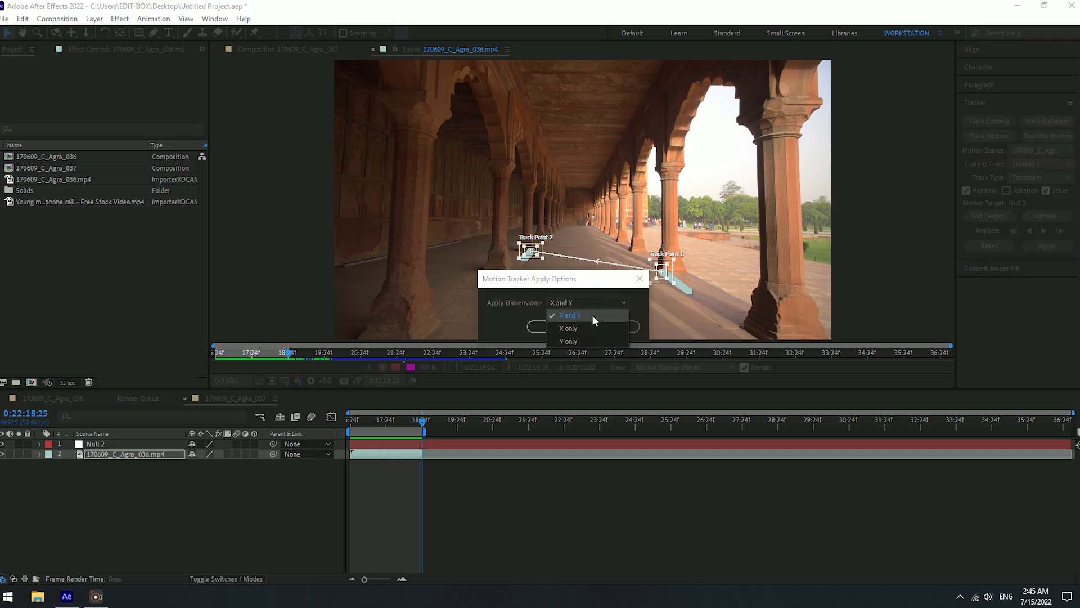
left_click(592, 315)
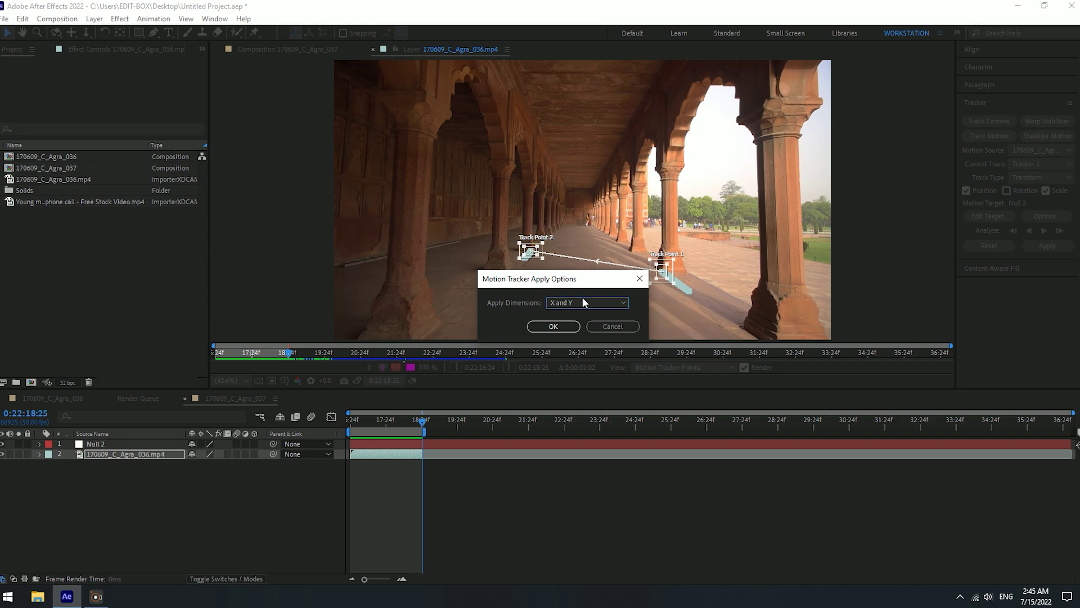
left_click(553, 327)
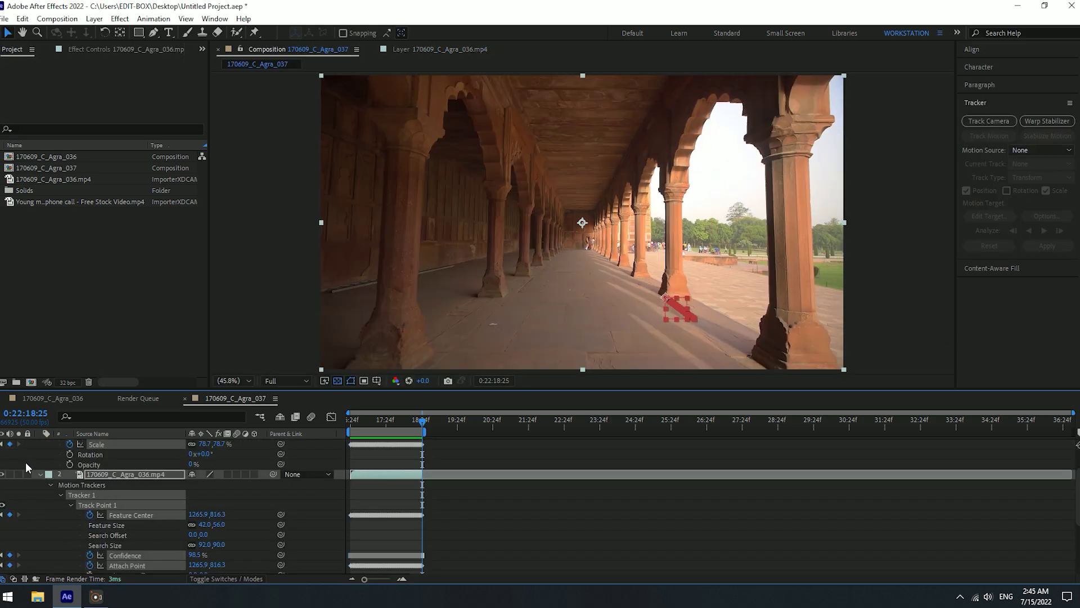
- Collapse the Null 2 and footage layer properties and return the playhead to the first frame
scroll(46, 484, "up", 2)
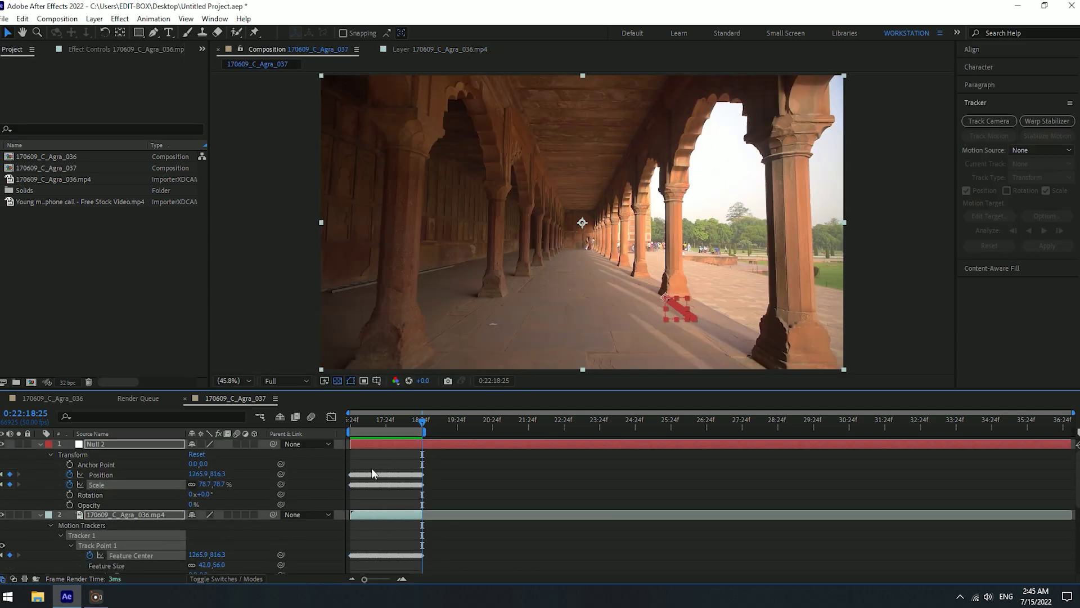
left_click(39, 444)
left_click(109, 501)
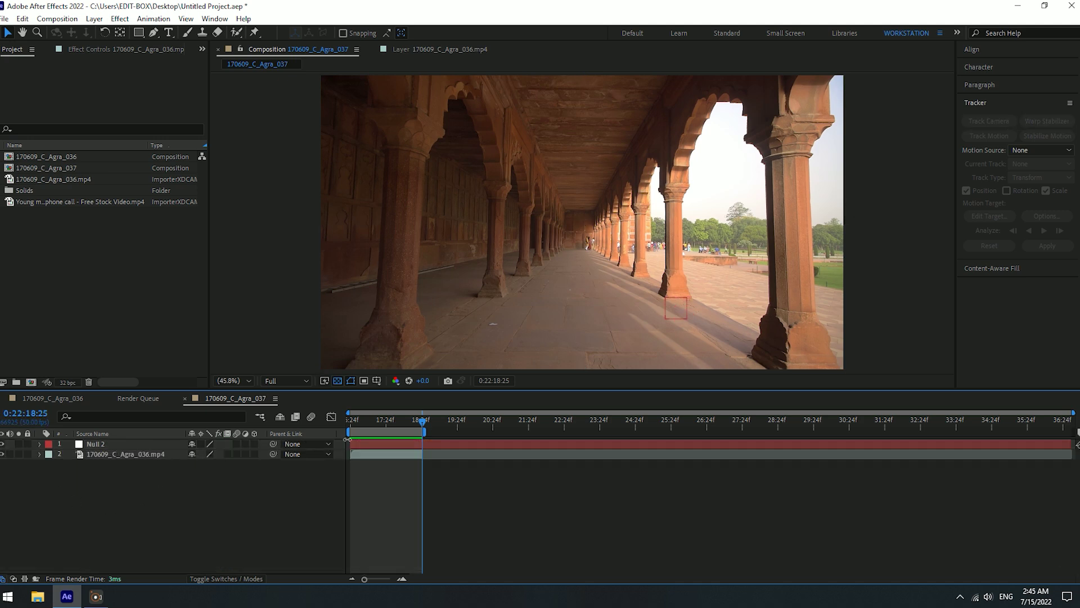
mouse_move(412, 421)
left_mouse_down()
mouse_move(332, 421)
mouse_move(384, 426)
mouse_move(348, 430)
left_mouse_up()
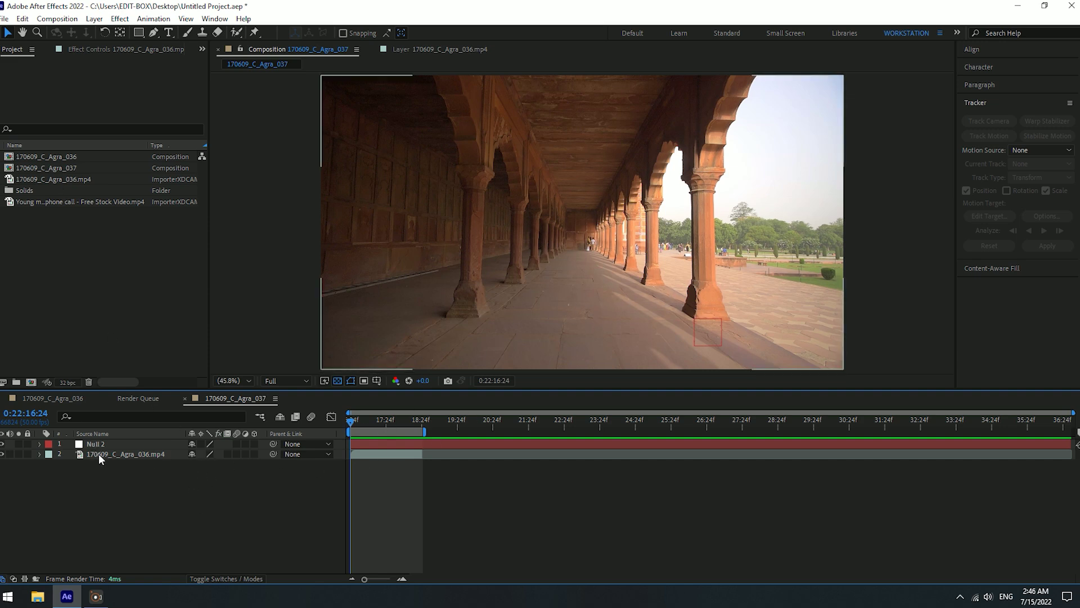
right_click(225, 489)
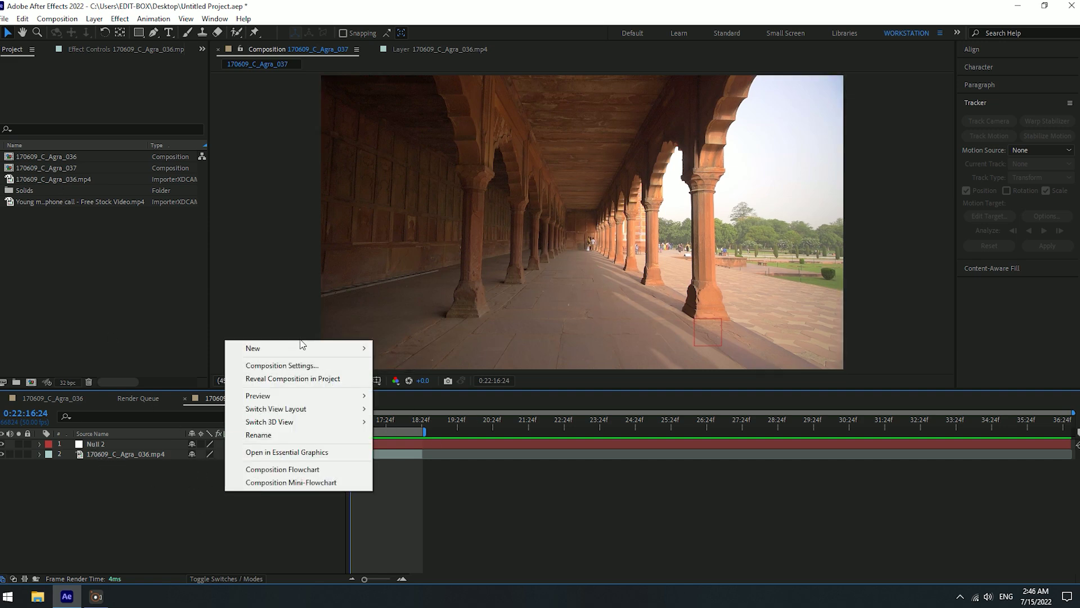
- Add a bold white 'NEW' text layer and move it down onto the colonnade floor
mouse_move(301, 348)
left_click(467, 364)
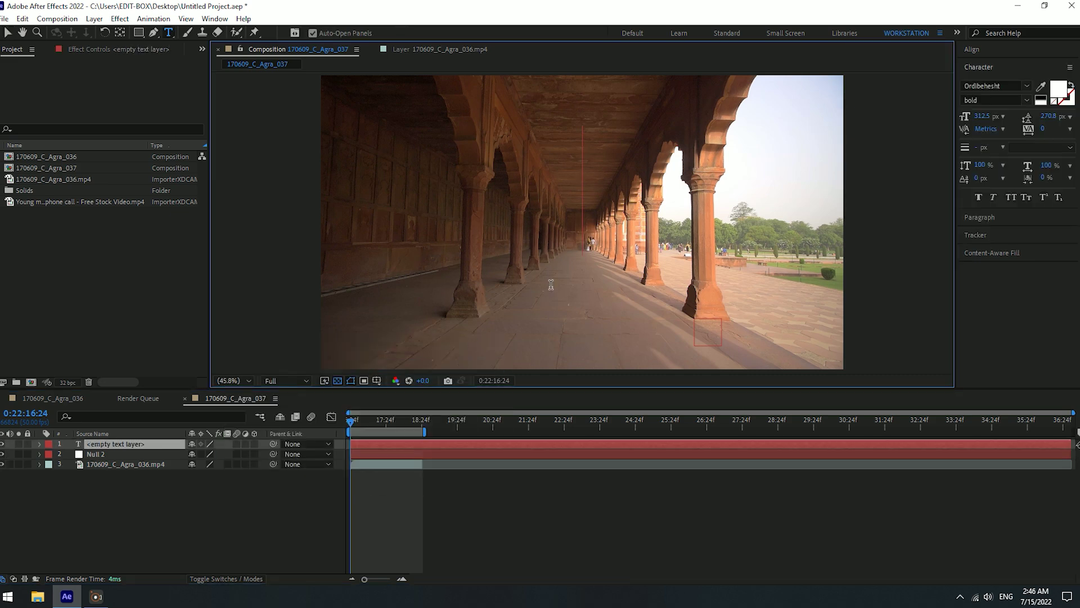
type("NEW")
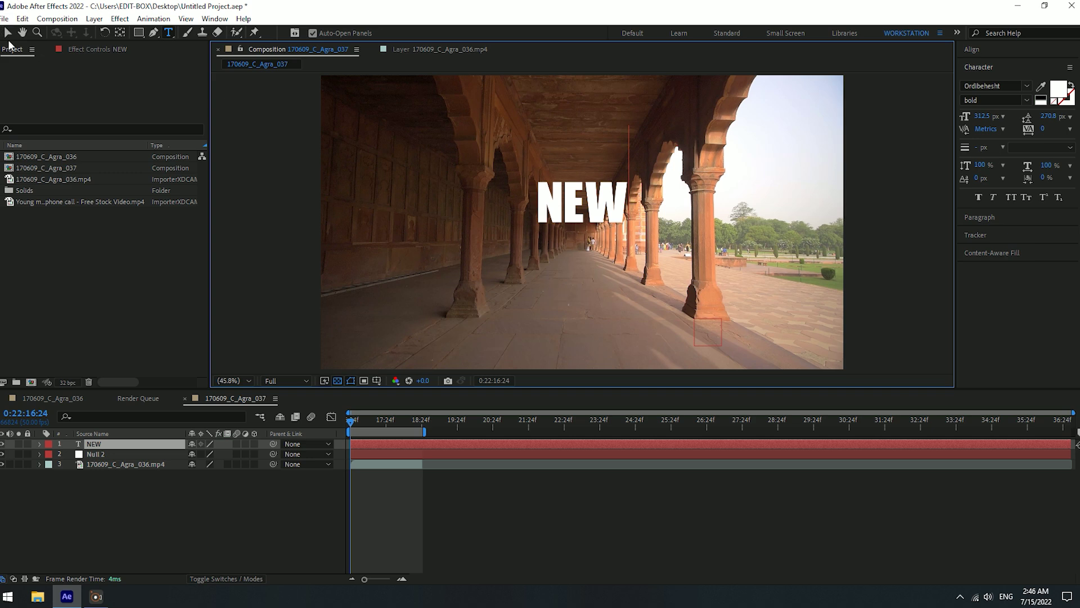
left_click(7, 32)
left_click_drag(569, 289, 574, 299)
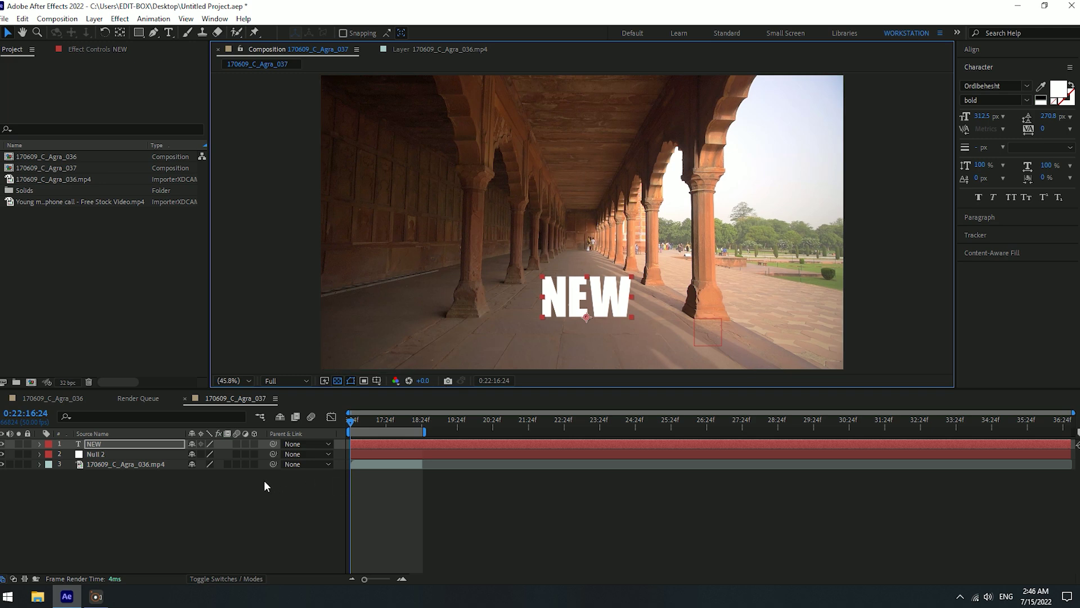
- Parent the NEW text layer to Null 2 and preview the tracked motion
left_click_drag(273, 444, 144, 452)
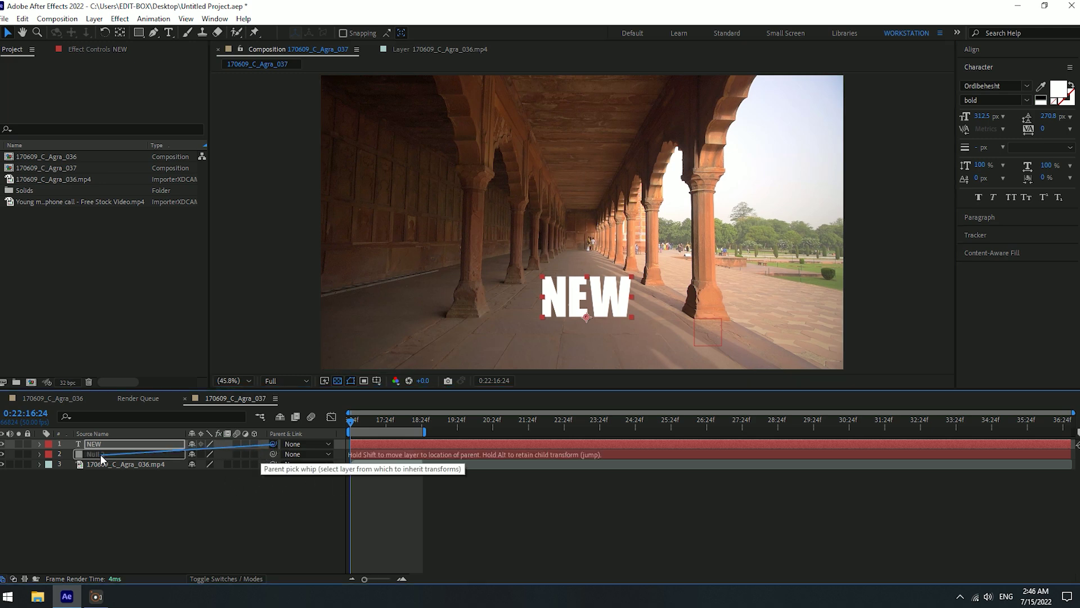
left_click_drag(144, 451, 100, 454)
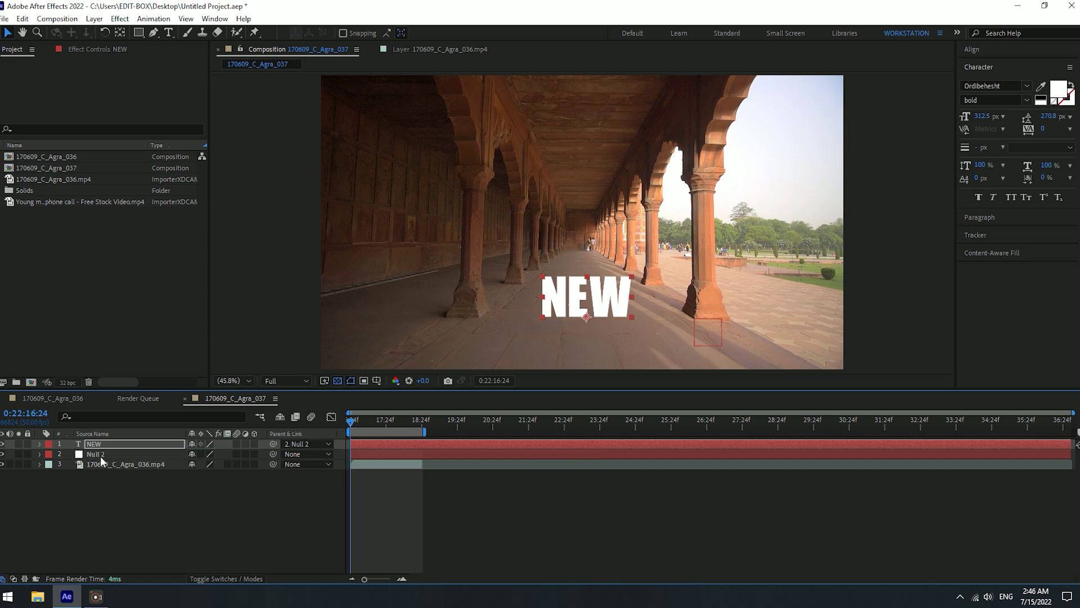
left_click(286, 444)
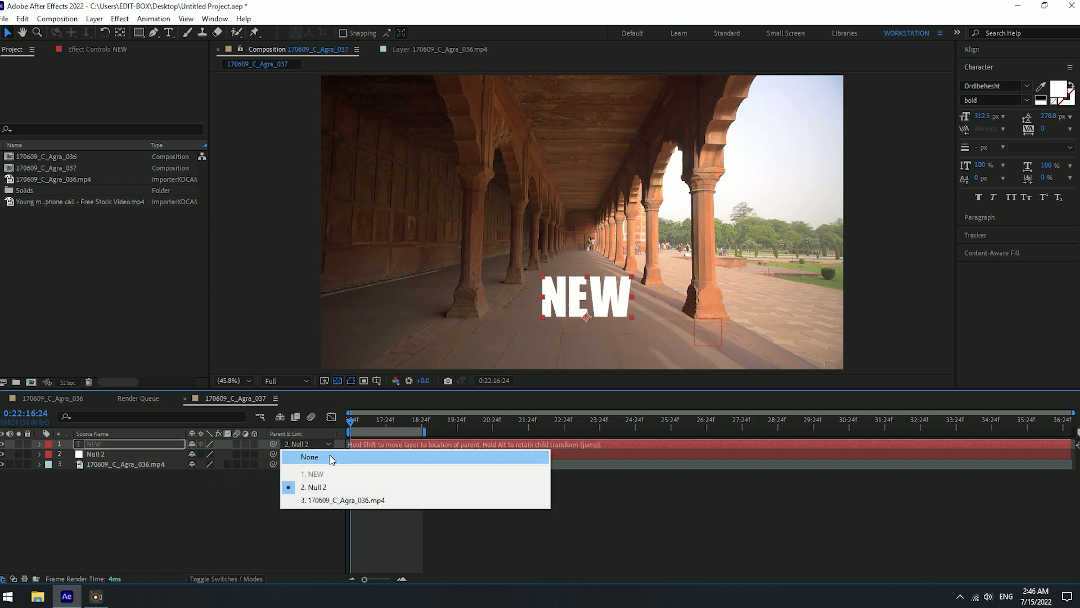
left_click(360, 486)
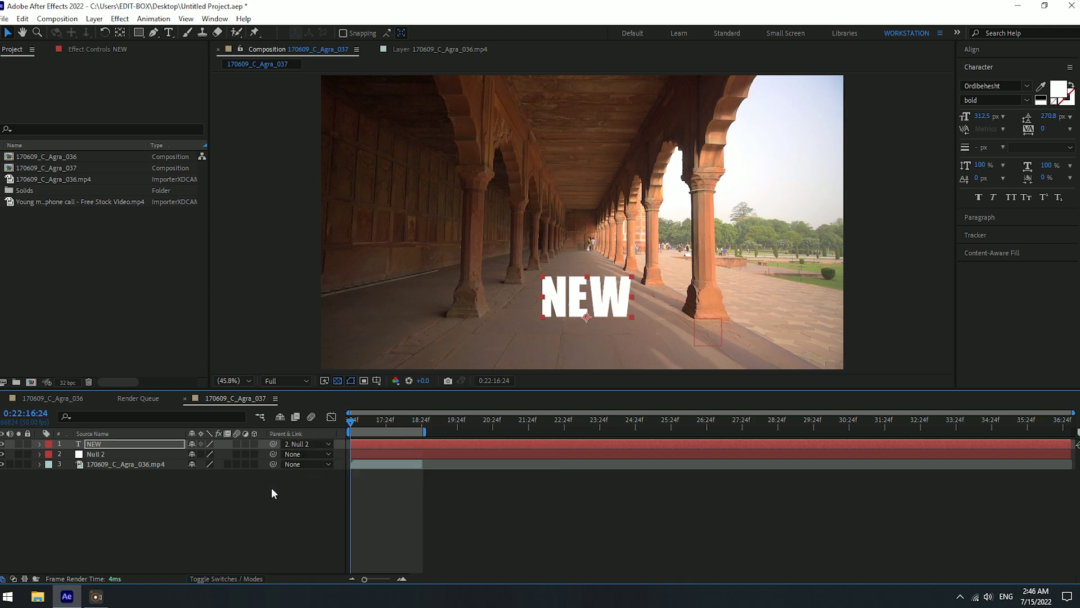
key("space")
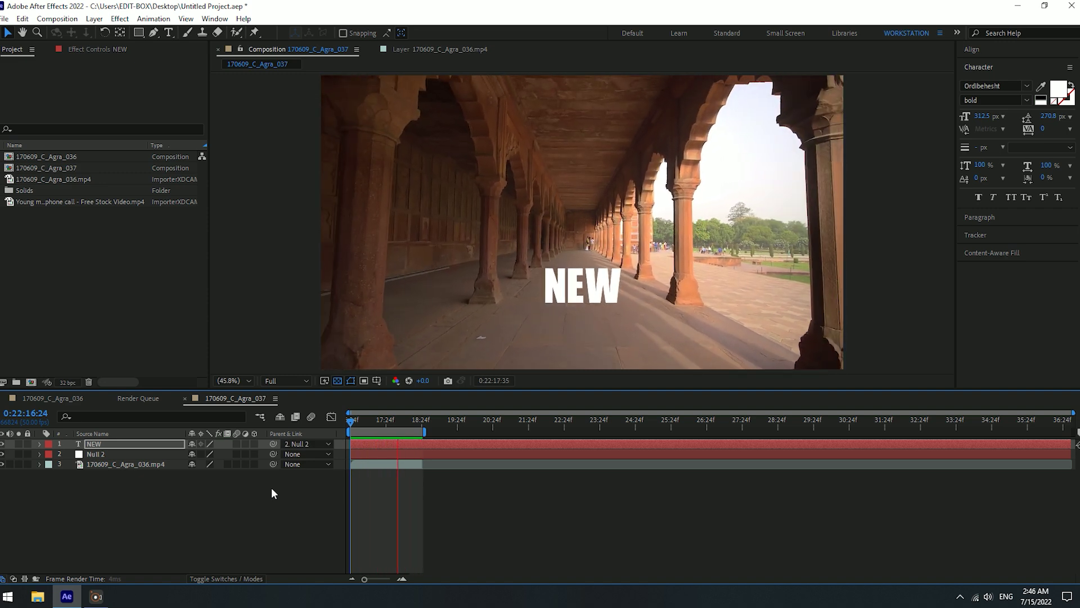
key("space")
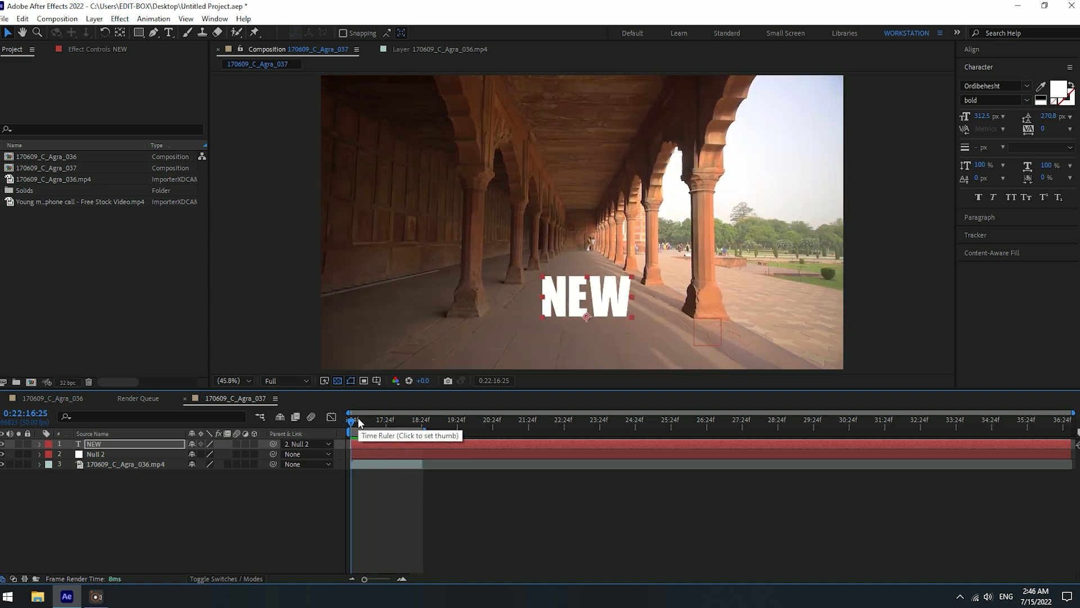
- Return to the first frame and look over the project items' details
left_click_drag(358, 418, 342, 417)
left_click(205, 488)
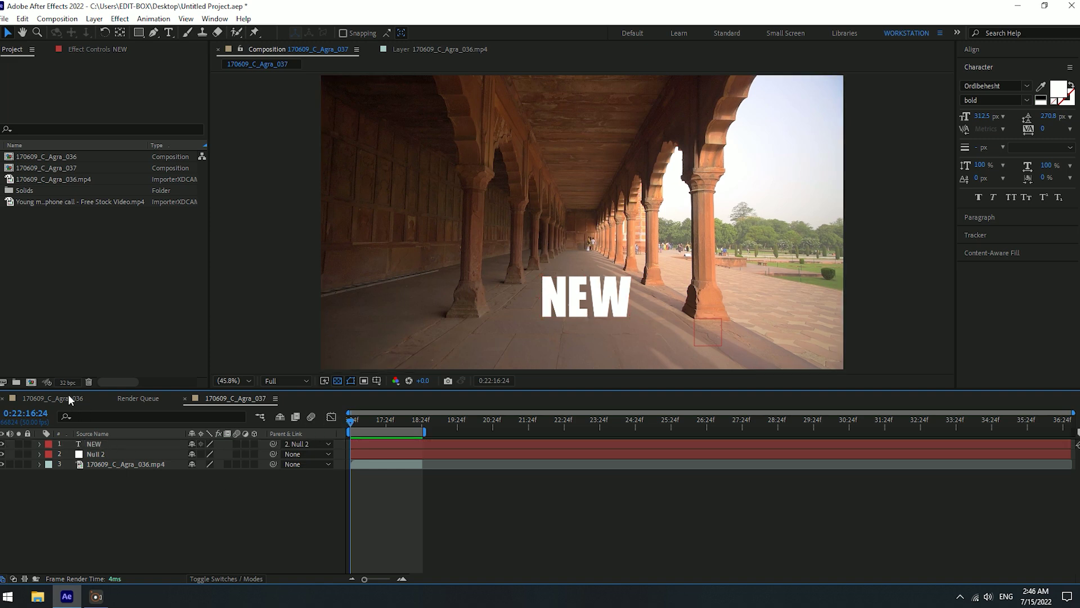
left_click(42, 157)
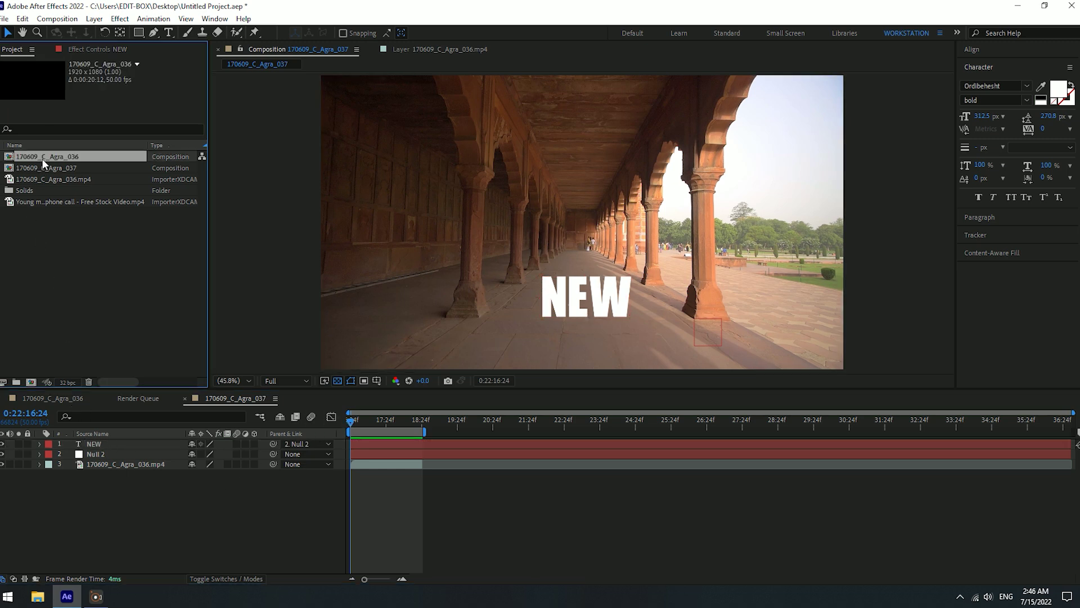
left_click(58, 167)
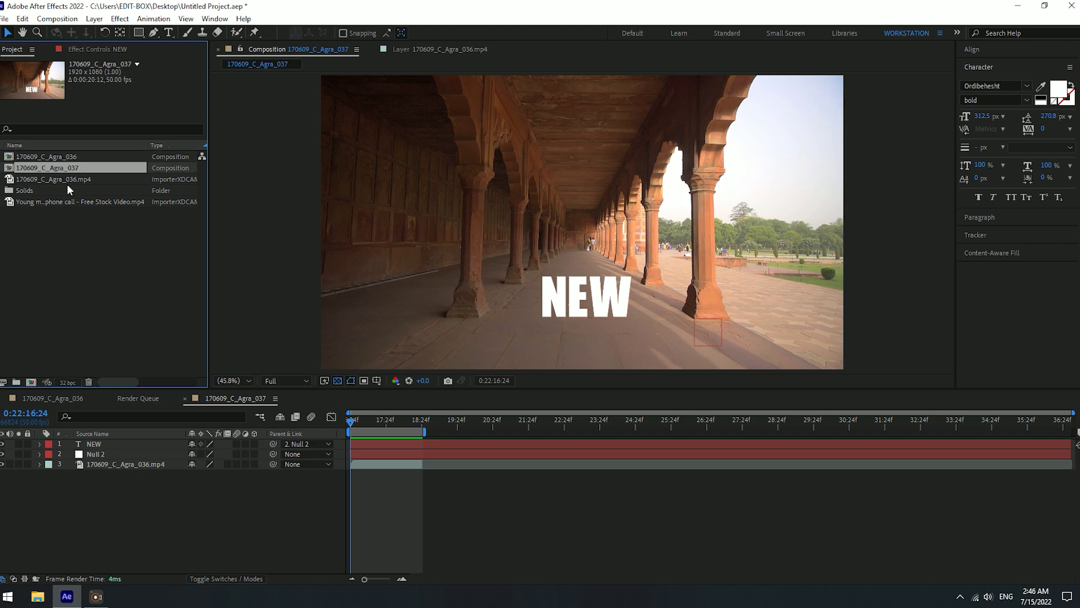
left_click(64, 179)
- Add the green-screen man clip as the top layer, shifted earlier so he's already walking
left_click(60, 199)
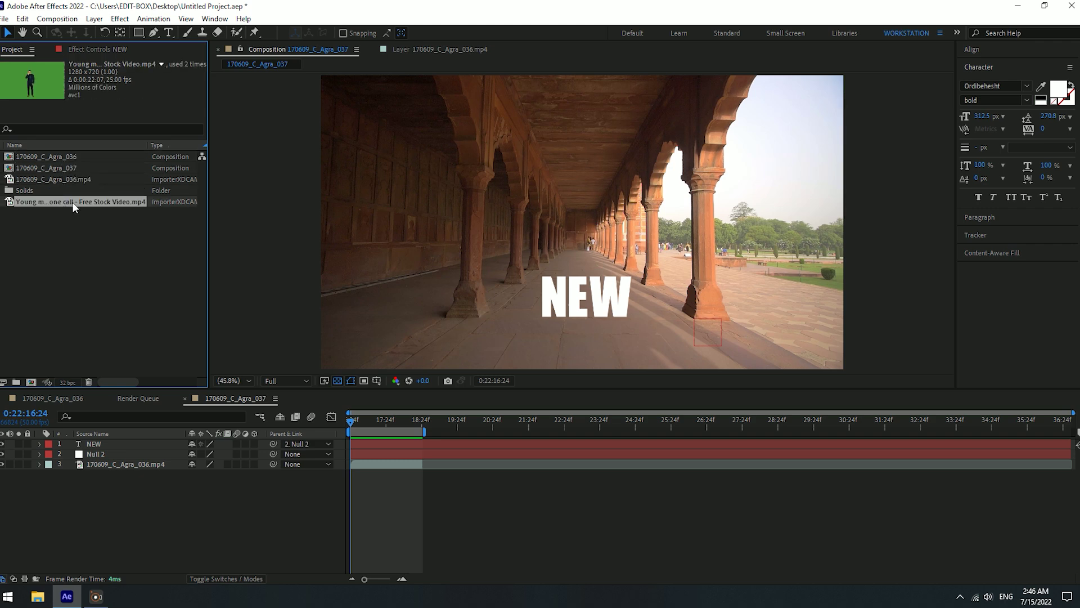
left_click_drag(60, 200, 133, 440)
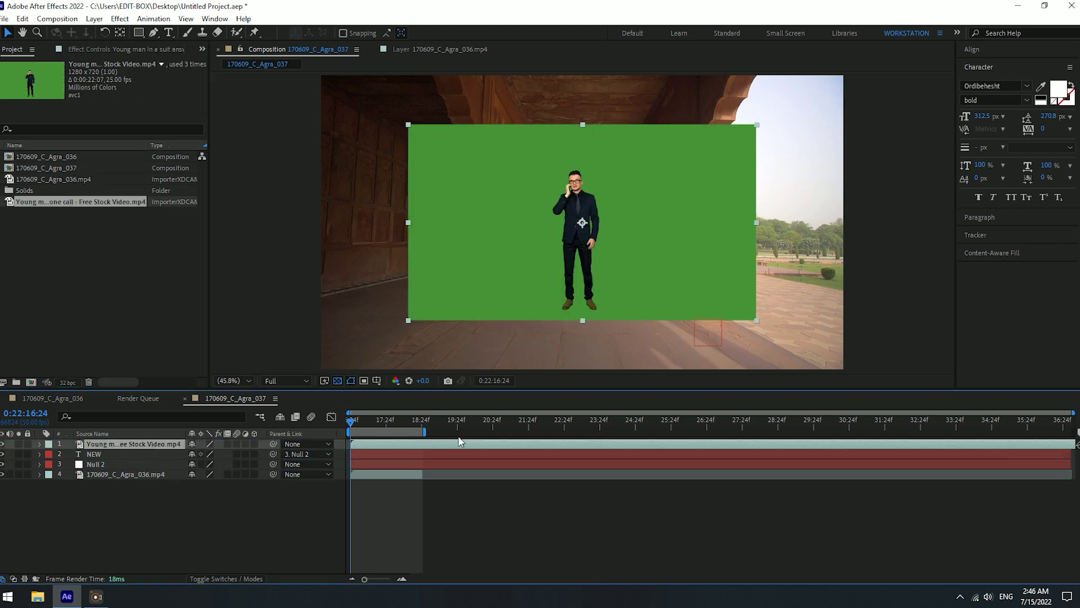
mouse_move(487, 442)
left_mouse_down()
mouse_move(120, 442)
mouse_move(189, 447)
left_mouse_up()
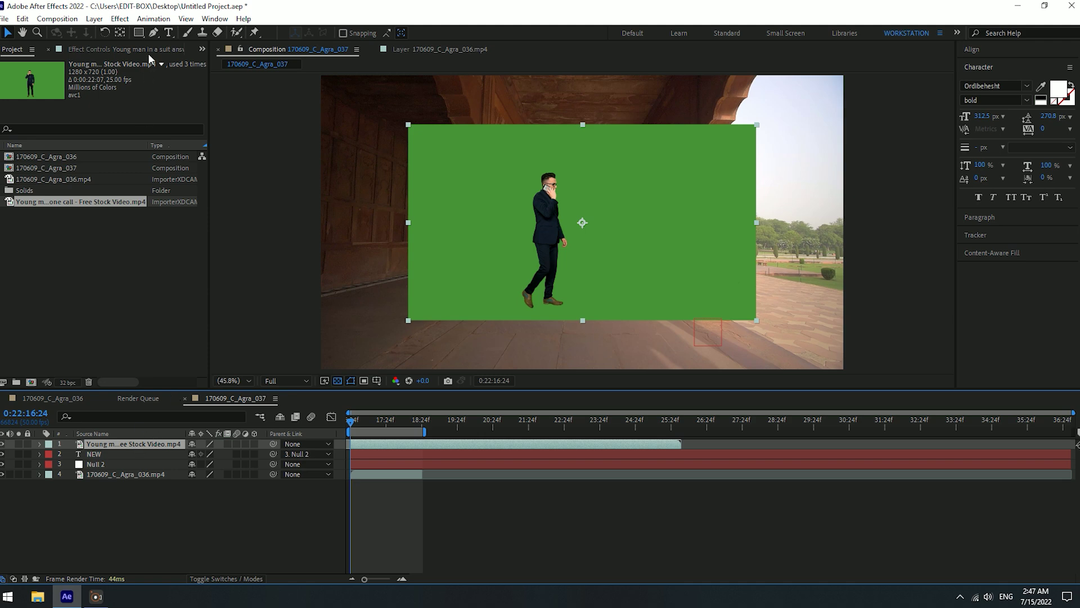
- Apply Keylight (1.2) to the man clip and sample the green background as Screen Colour
left_click(120, 19)
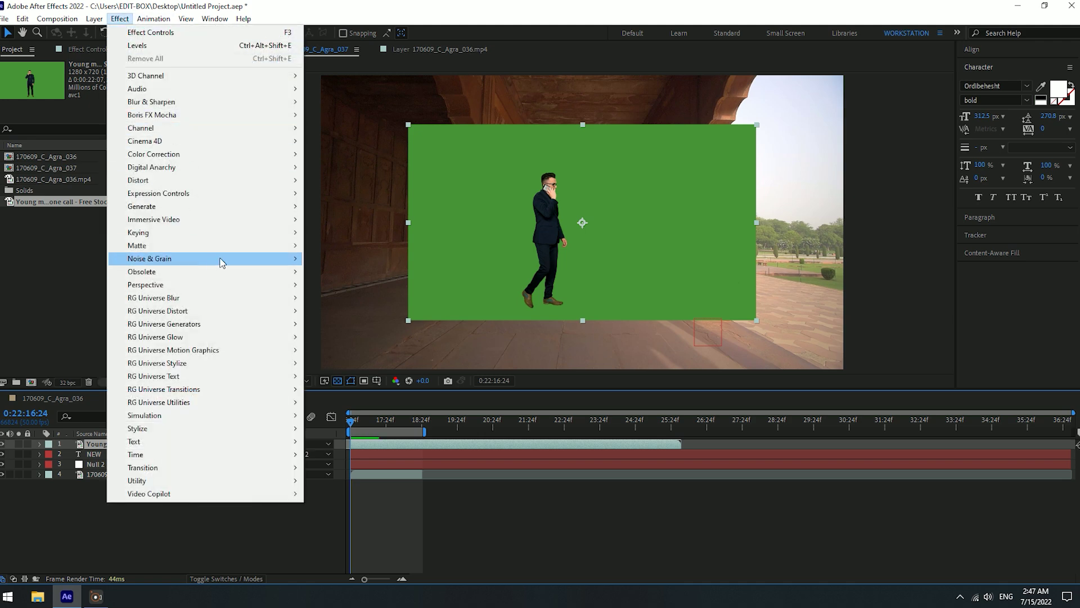
mouse_move(217, 232)
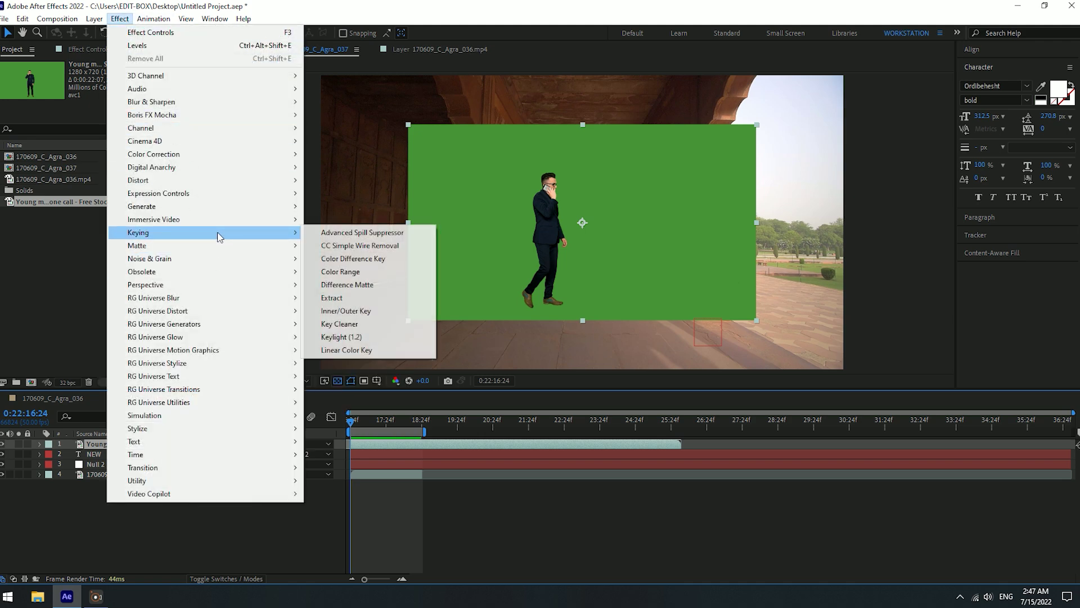
left_click(366, 335)
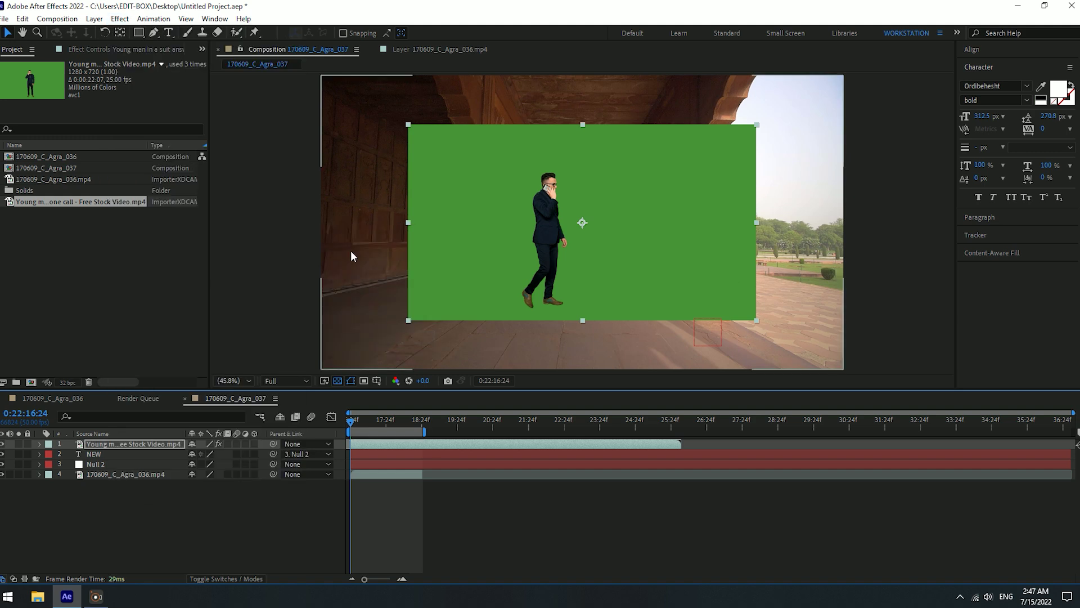
left_click(140, 50)
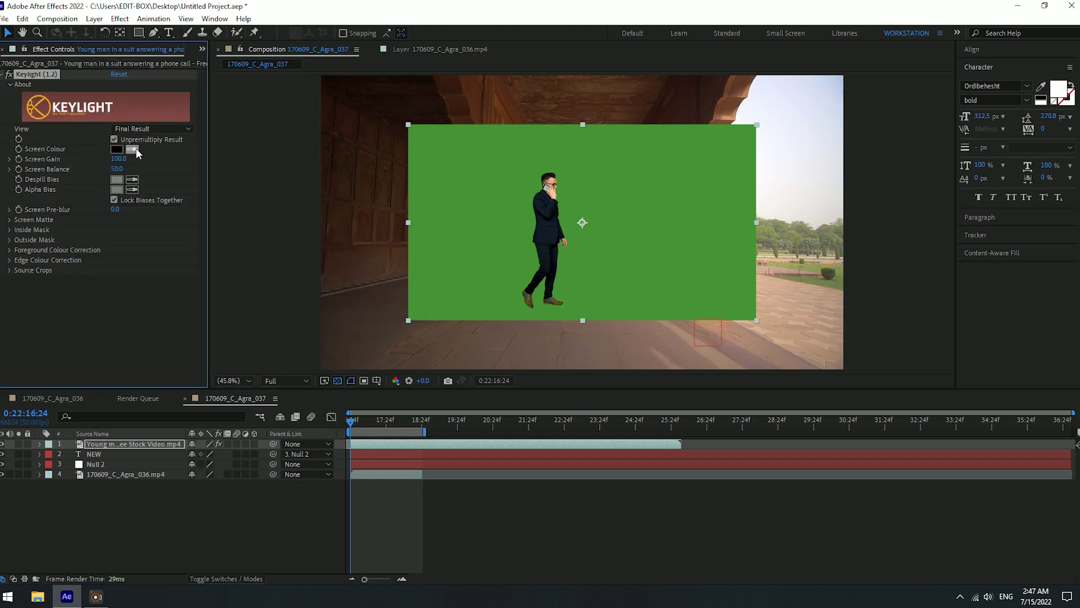
left_click(135, 148)
left_click(508, 201)
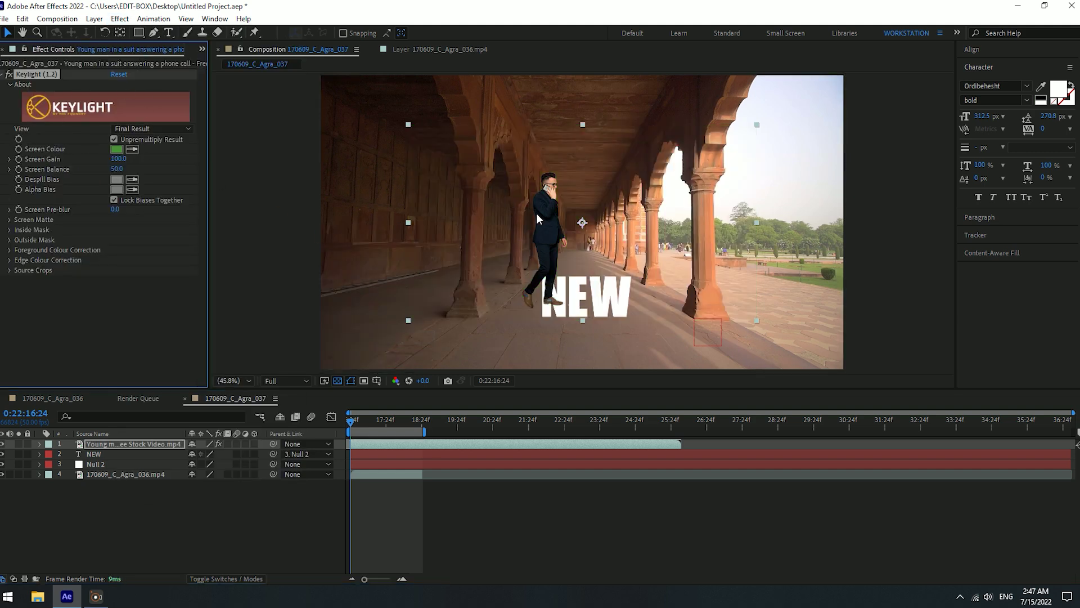
- Shift the green-screen man left and scale him down to 87%
left_click_drag(550, 212, 522, 226)
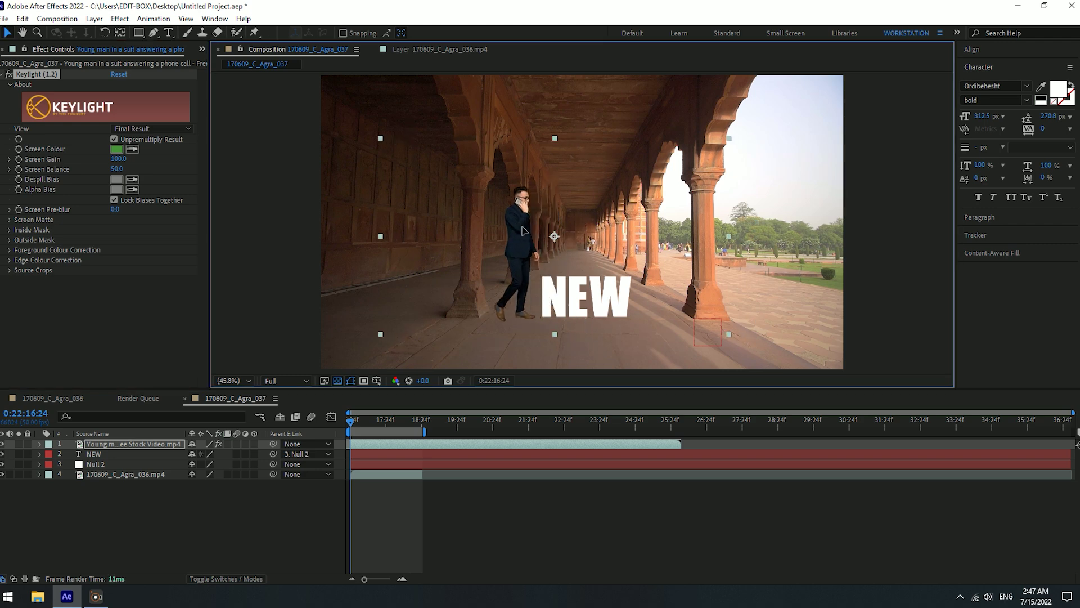
key("s")
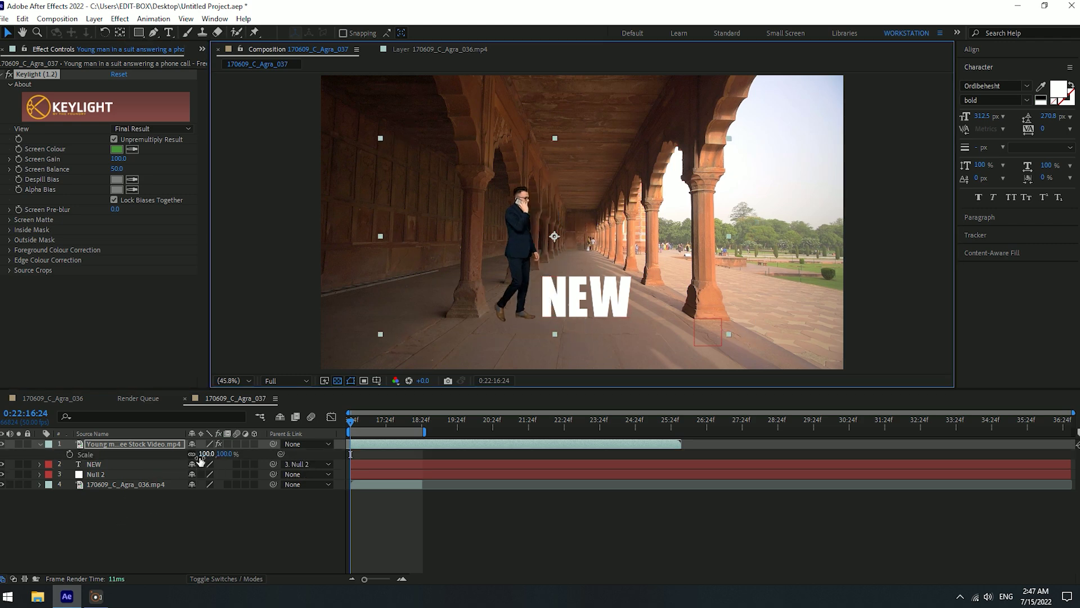
left_click(211, 454)
type("87")
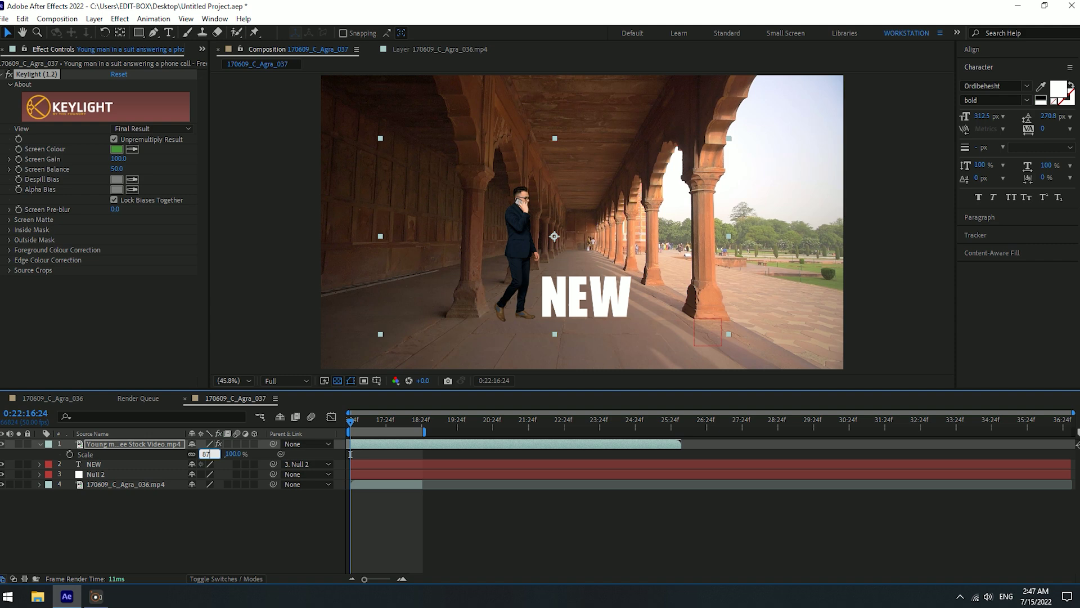
key("Return")
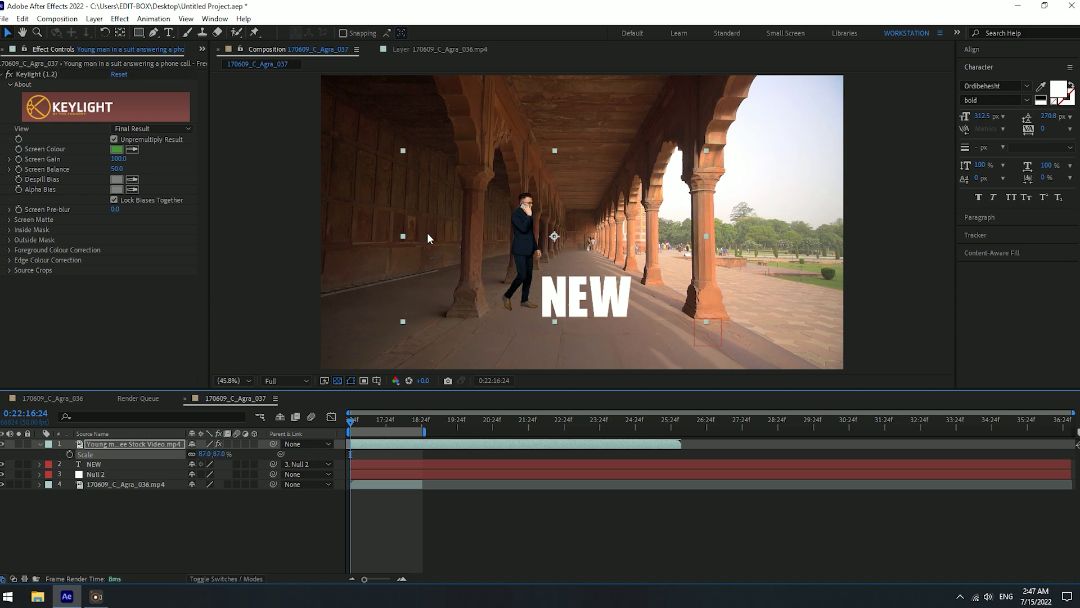
- Place the man on the left of the colonnade floor and parent him to Null 2
left_click_drag(526, 242, 519, 256)
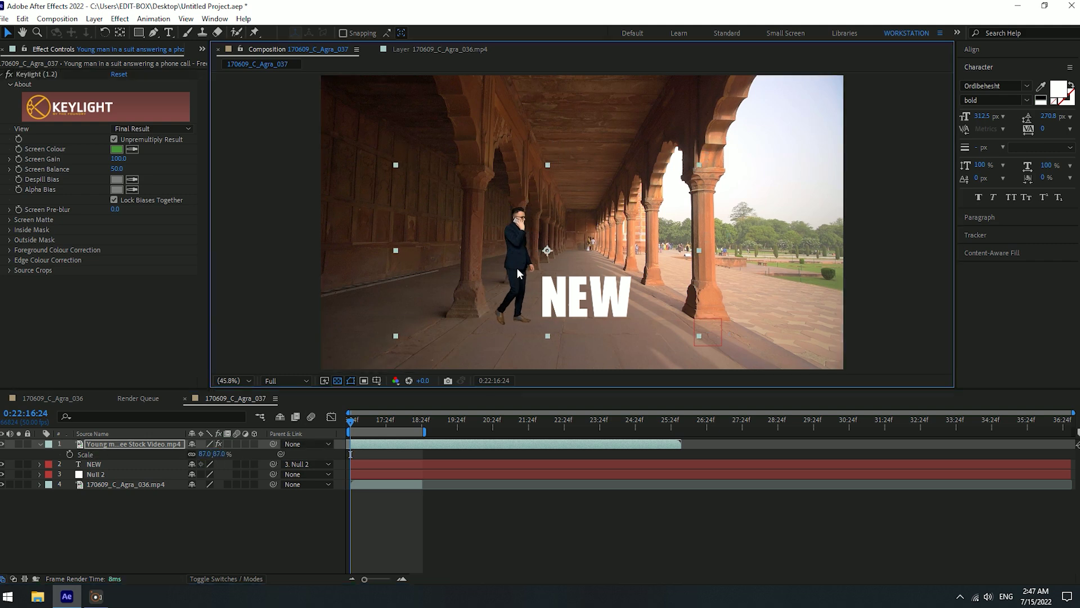
left_click_drag(516, 273, 511, 274)
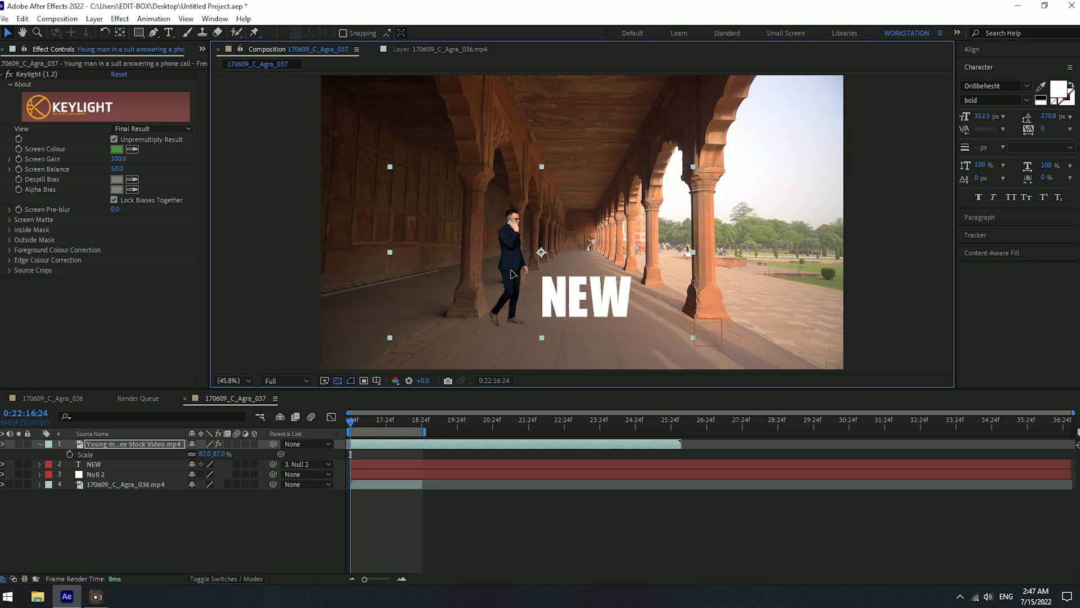
left_click(288, 516)
left_click_drag(273, 444, 145, 476)
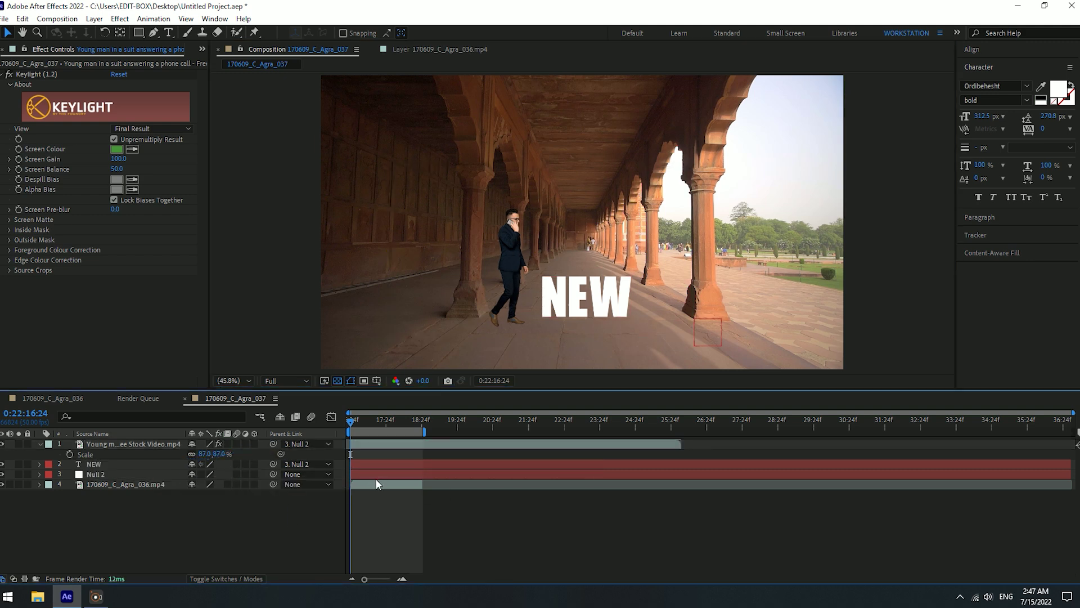
- Hide the NEW text layer and play the man's walk, stopping at 0:22:18:18
left_click(2, 464)
key("space")
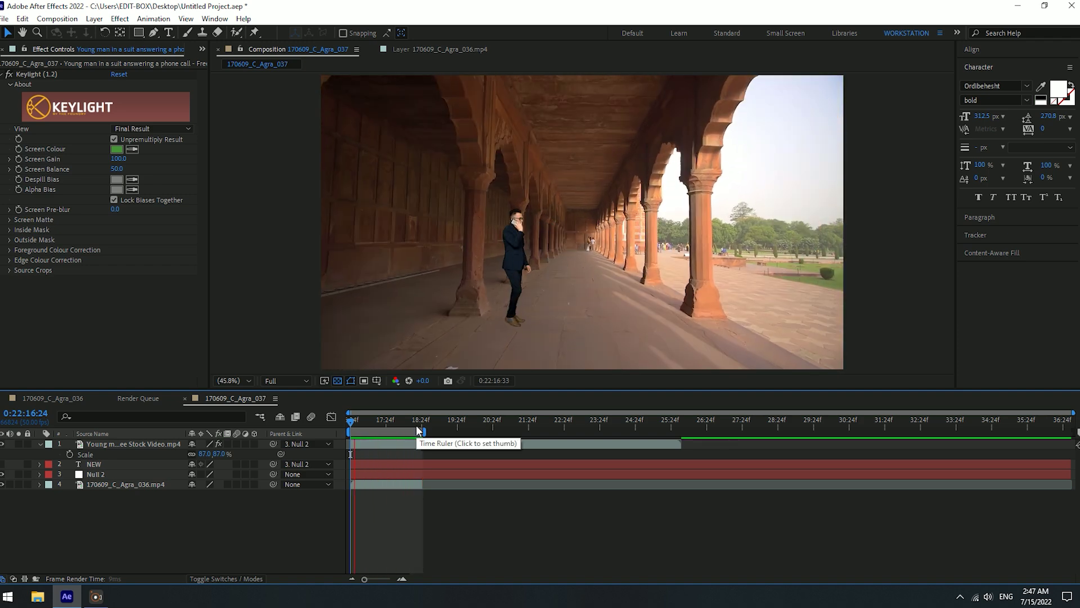
left_click(417, 429)
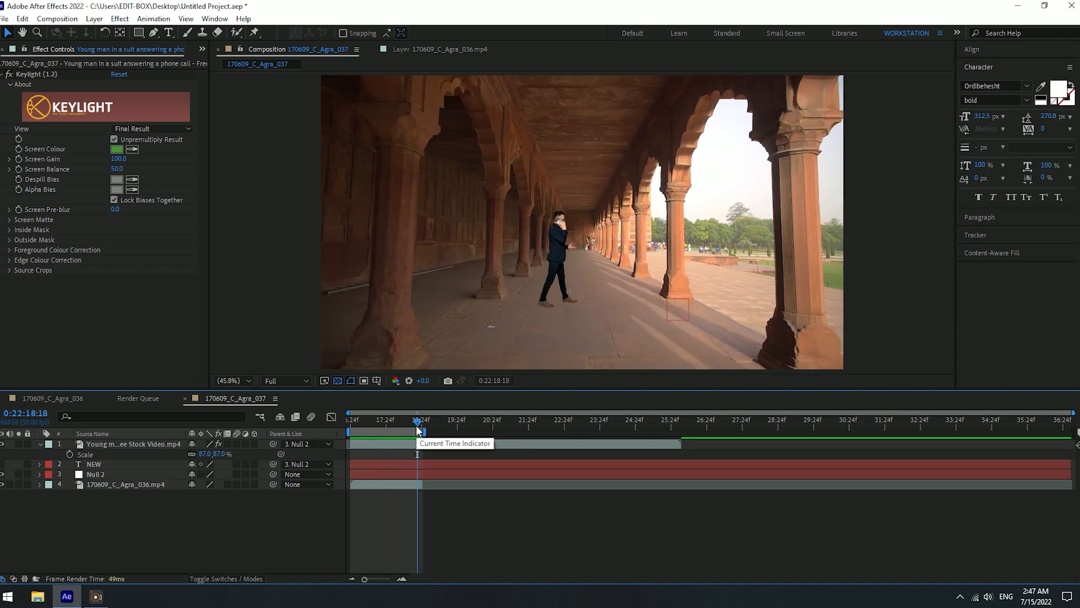
left_click(158, 336)
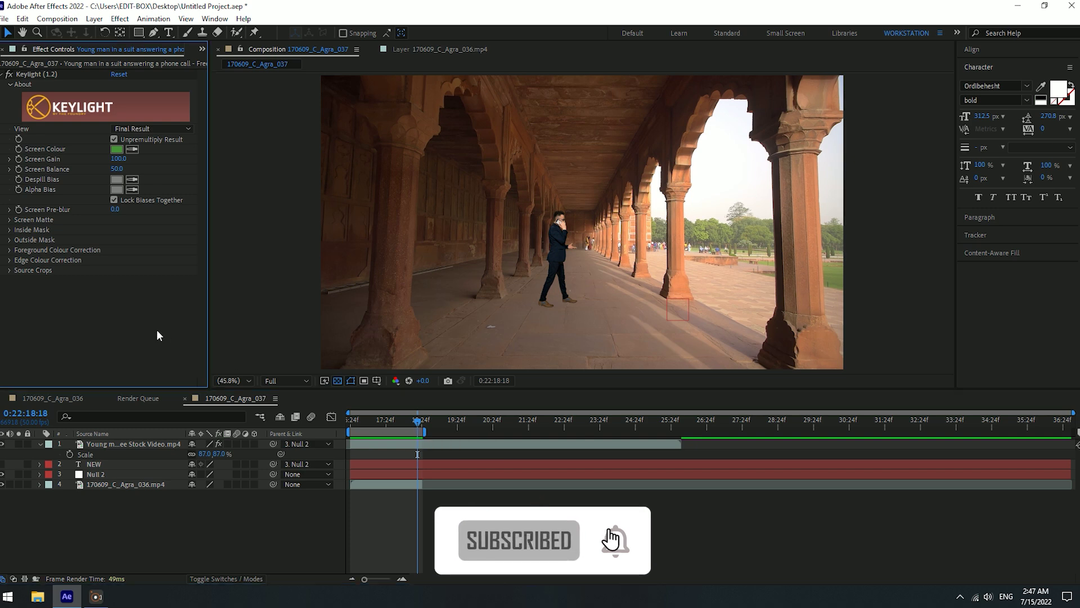